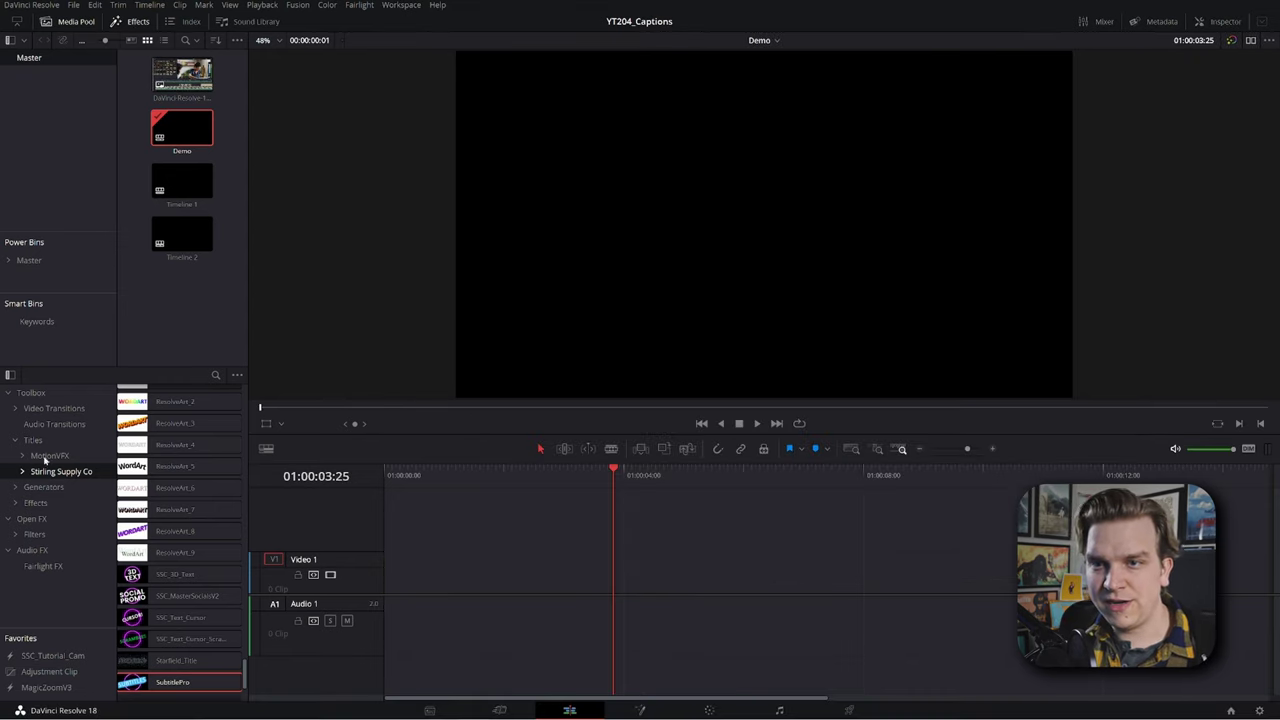
Place the SubtitlePro title at the start of Video 1 and play it to show HEY
left_click_drag(180, 685, 382, 586)
key("Home")
key("space")
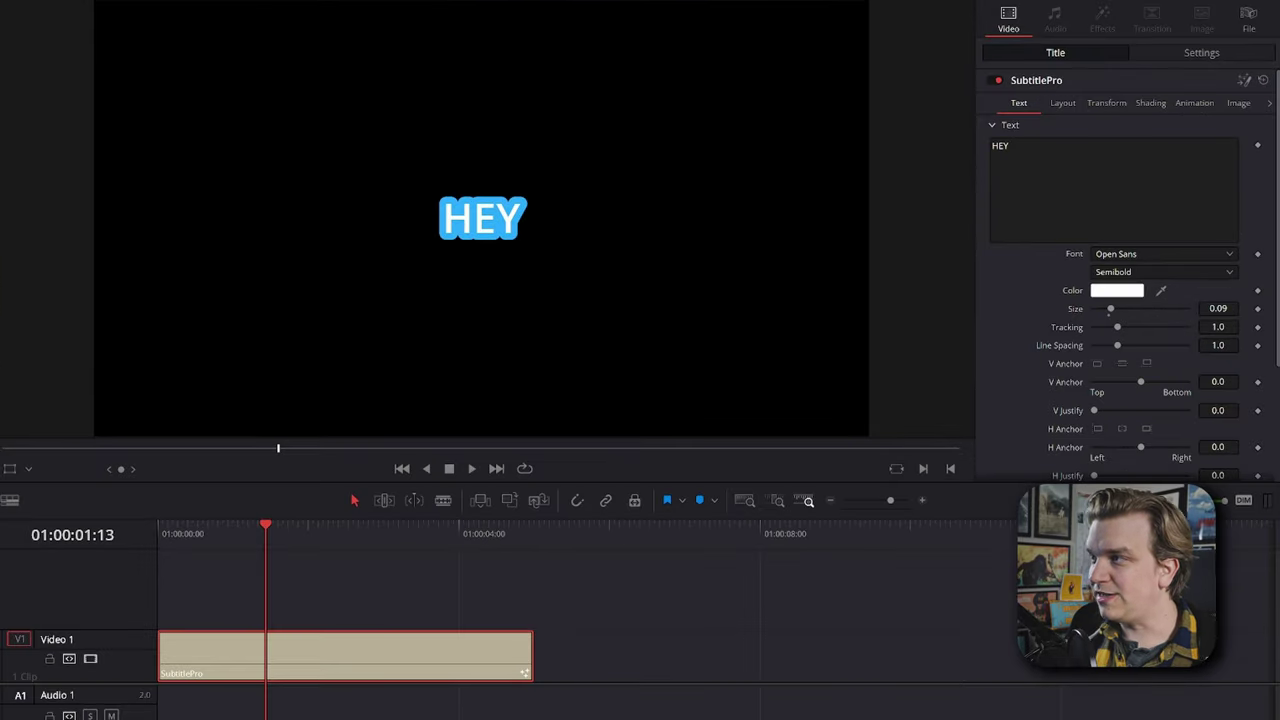
Select the title's HEY text, then view its Shading and Animation settings in the Inspector
left_click(1009, 146)
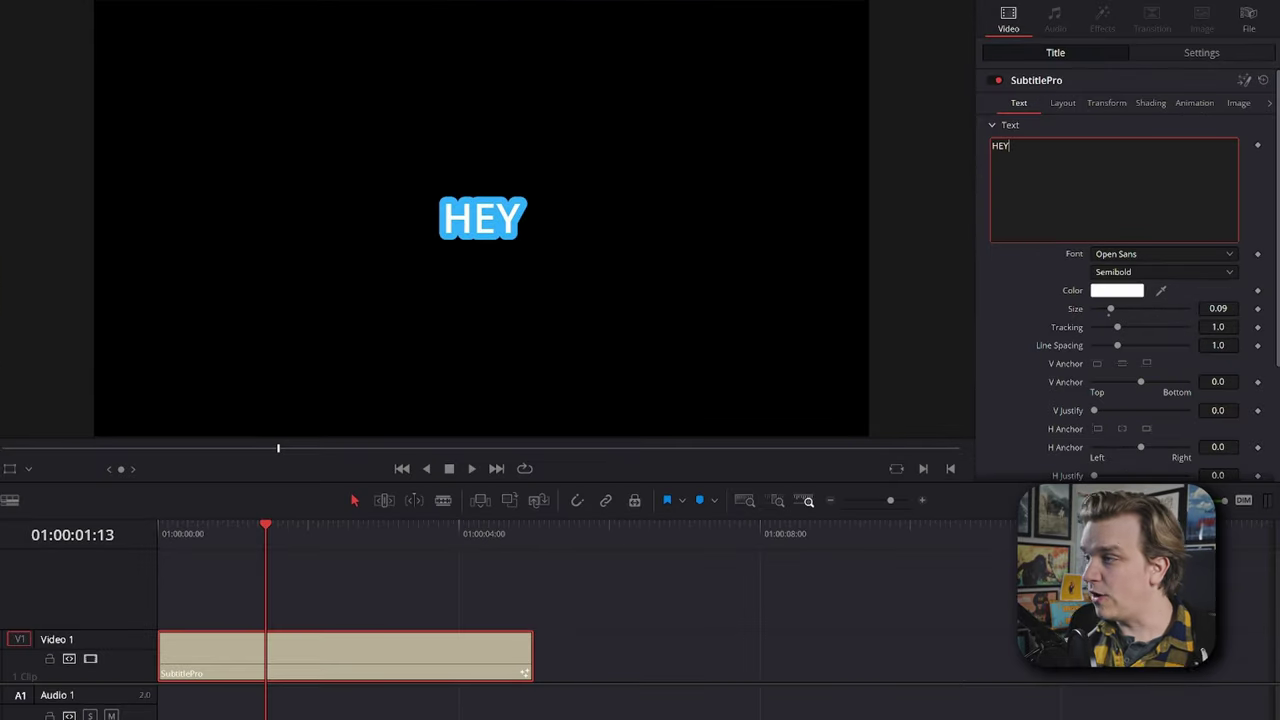
left_click(1010, 303)
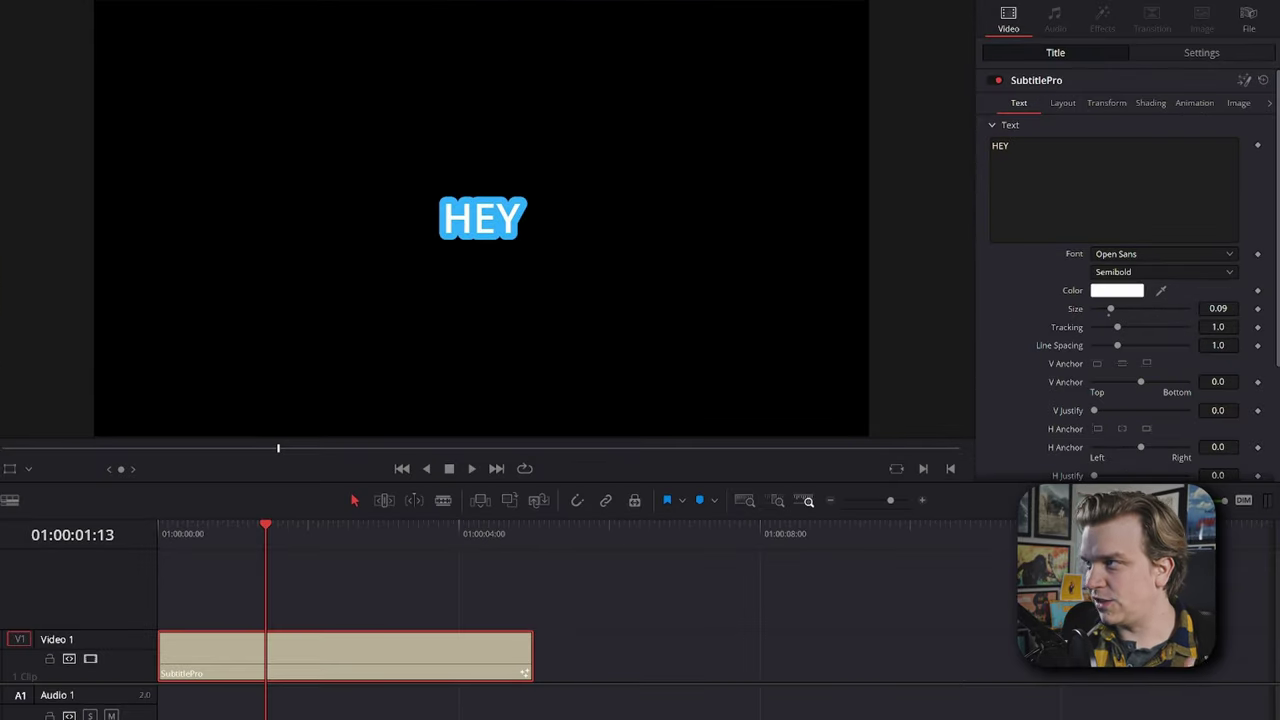
left_click(1148, 104)
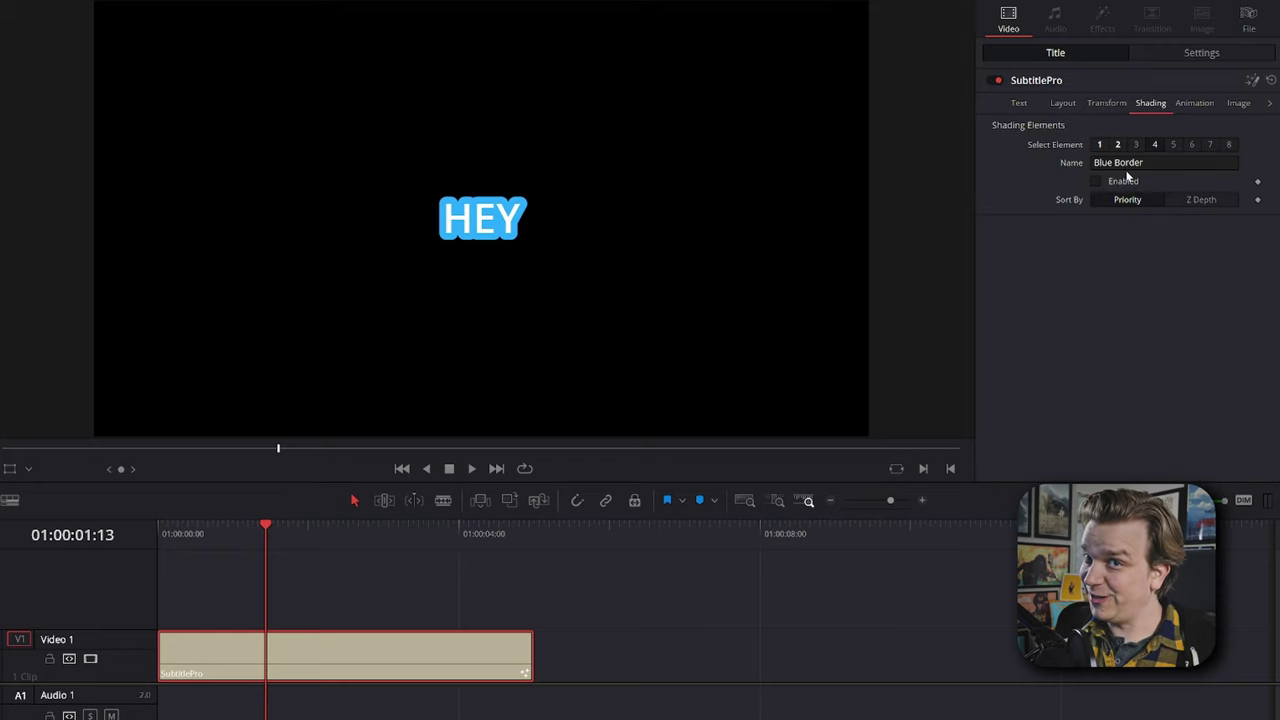
left_click(1192, 105)
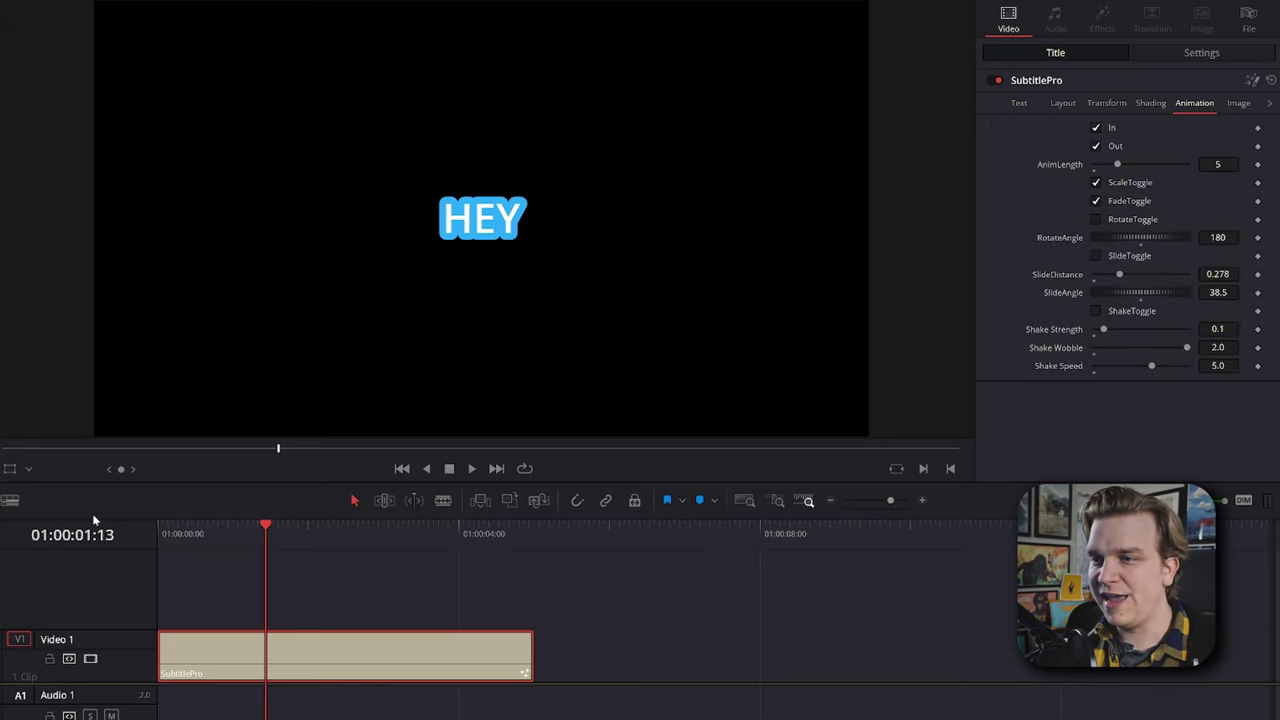
Turn off the title's Out animation and replay the In animation from the start
key("Home")
key("space")
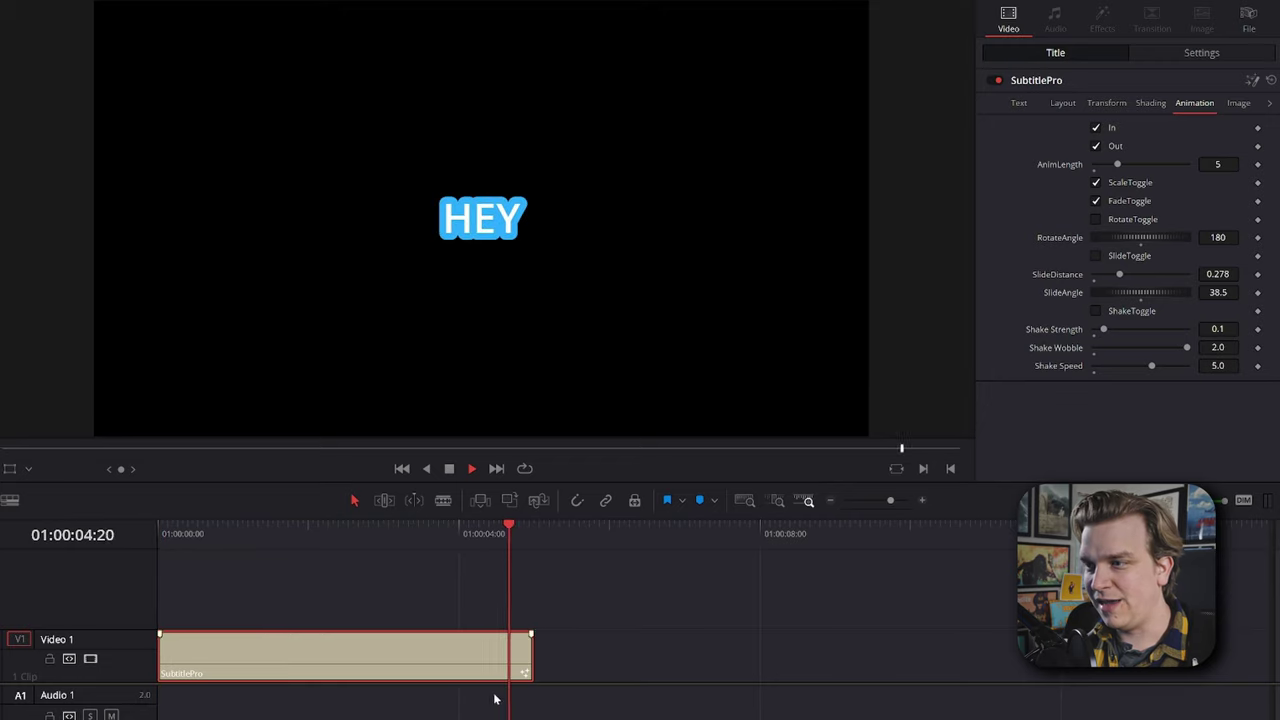
left_click(460, 524)
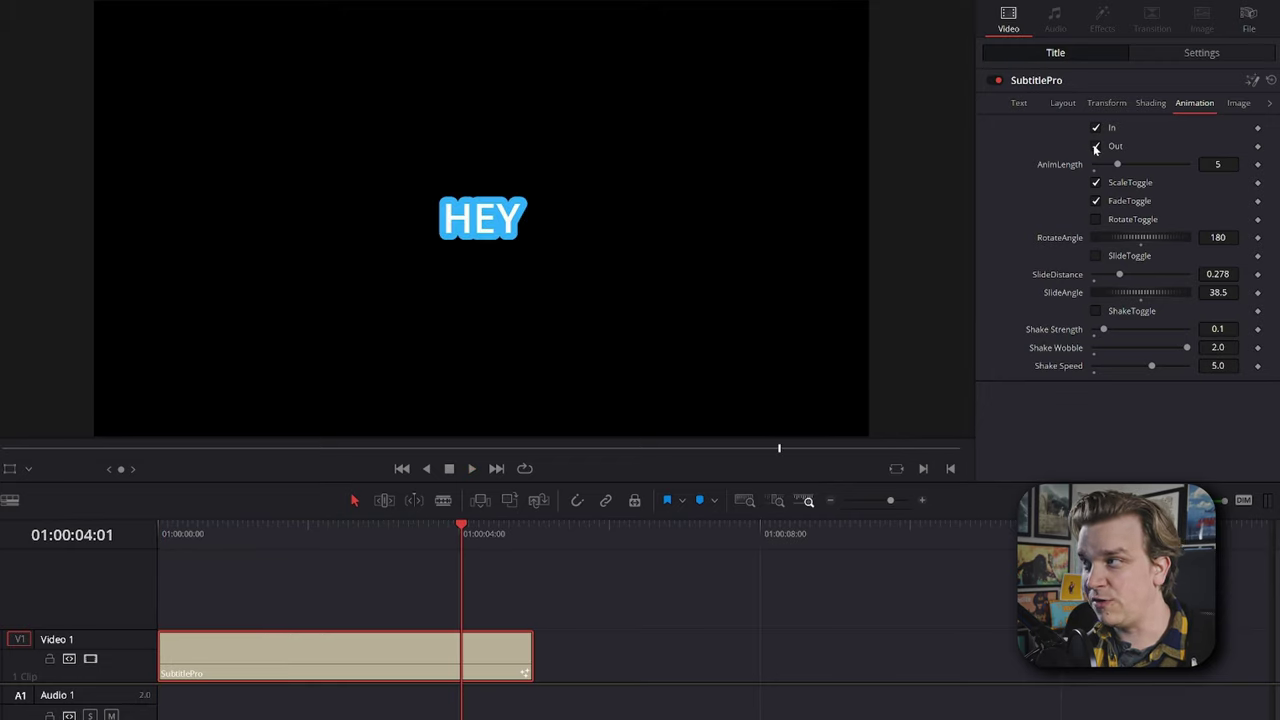
key("Home")
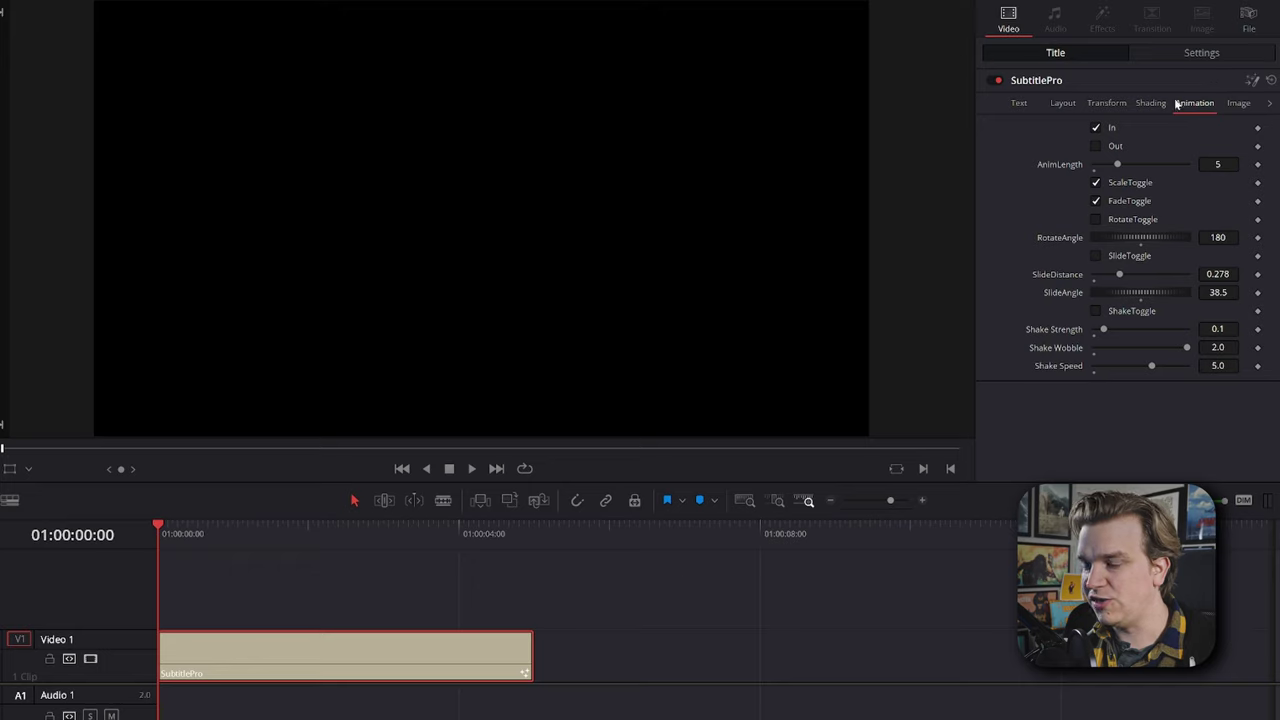
key("space")
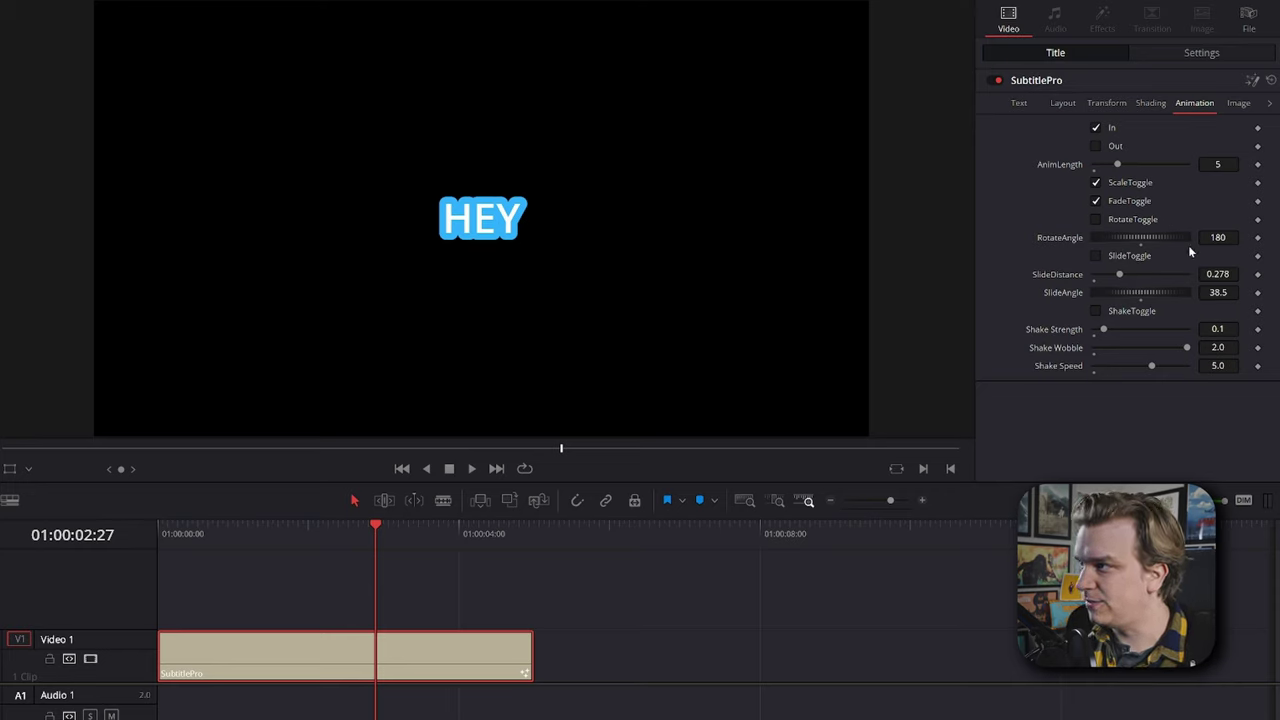
Replay the HEY intro from the start repeatedly while trying the Scale, Rotate and Slide toggles
left_click_drag(303, 533, 29, 571)
key("space")
key("space")
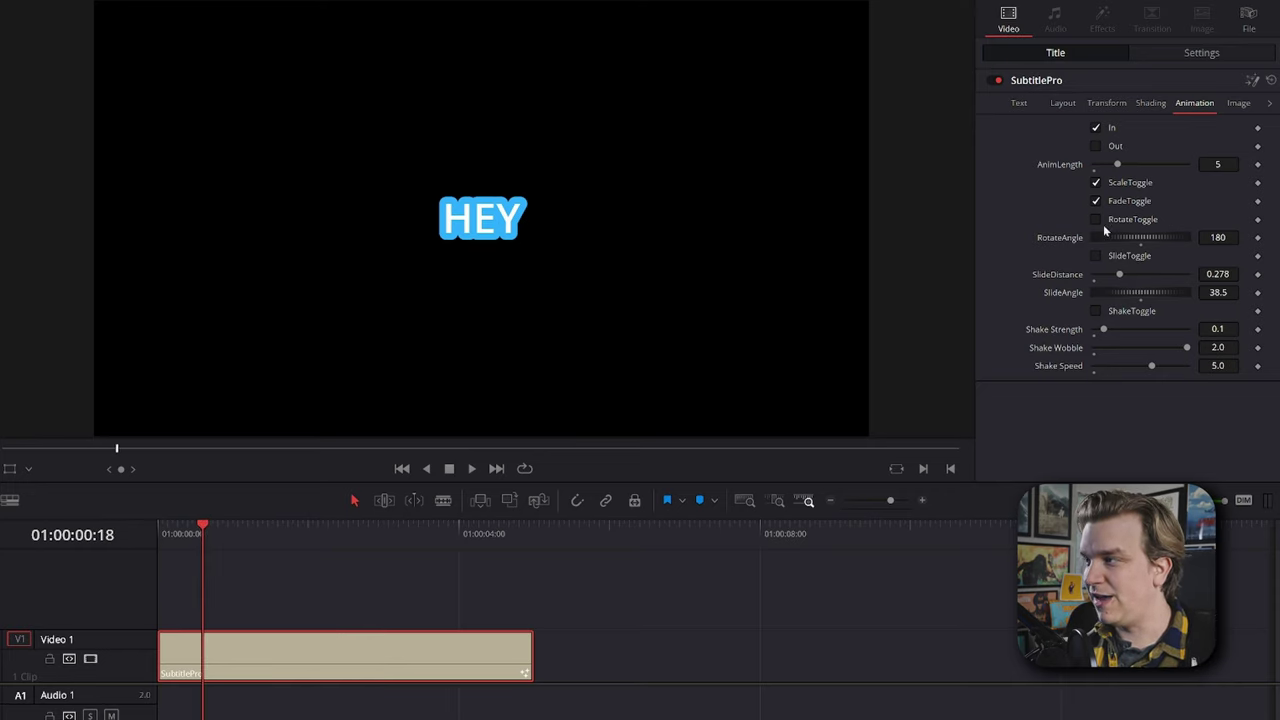
left_click_drag(212, 517, 160, 530)
key("space")
key("space")
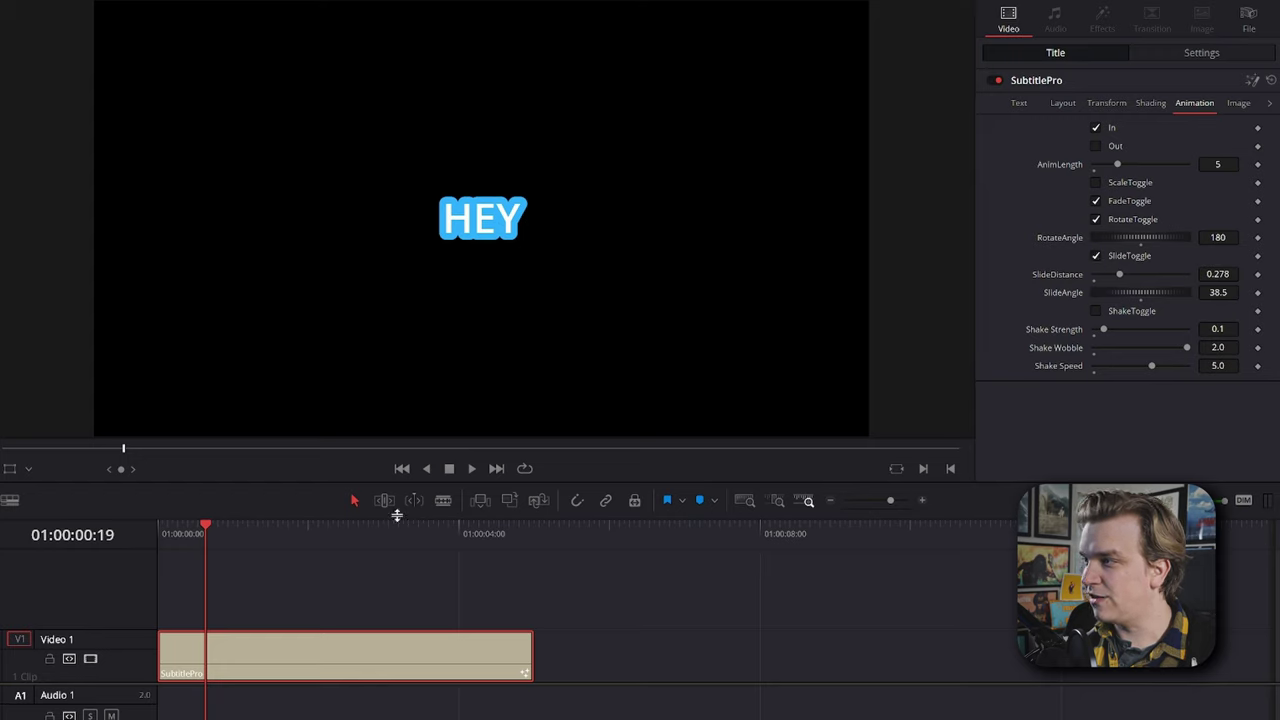
left_click_drag(175, 534, 35, 543)
key("space")
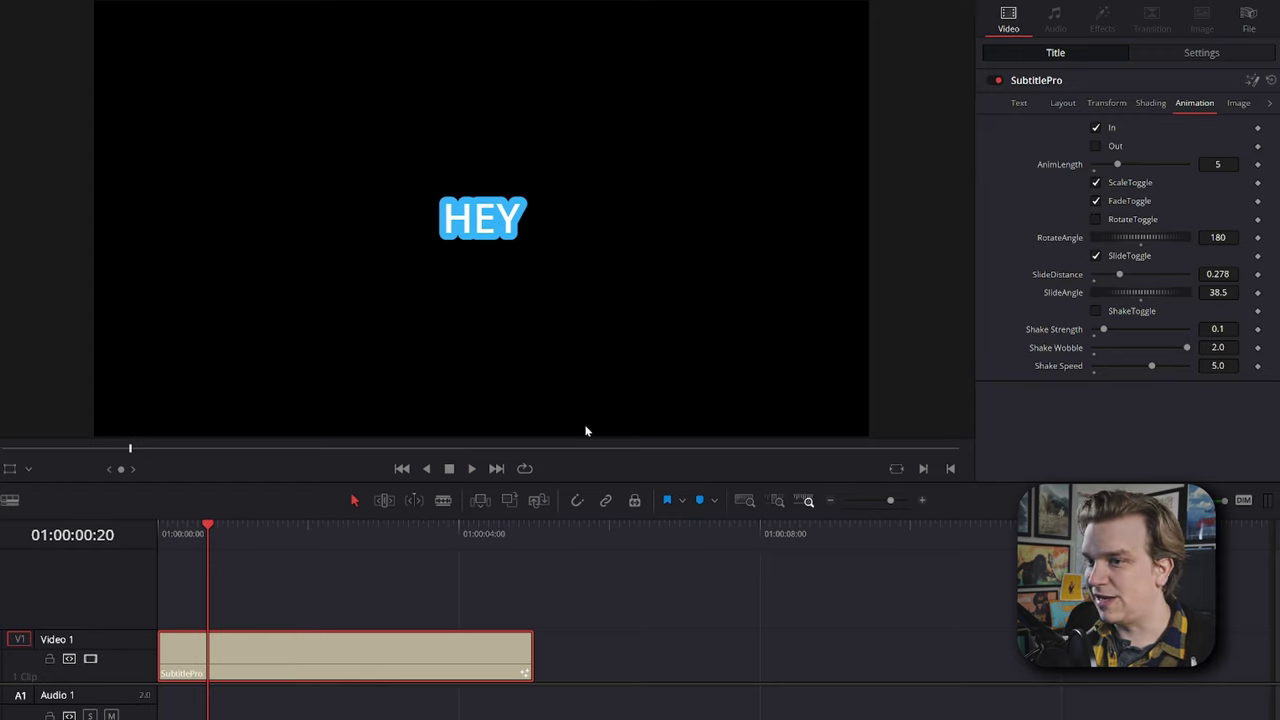
left_click_drag(208, 527, 120, 536)
key("space")
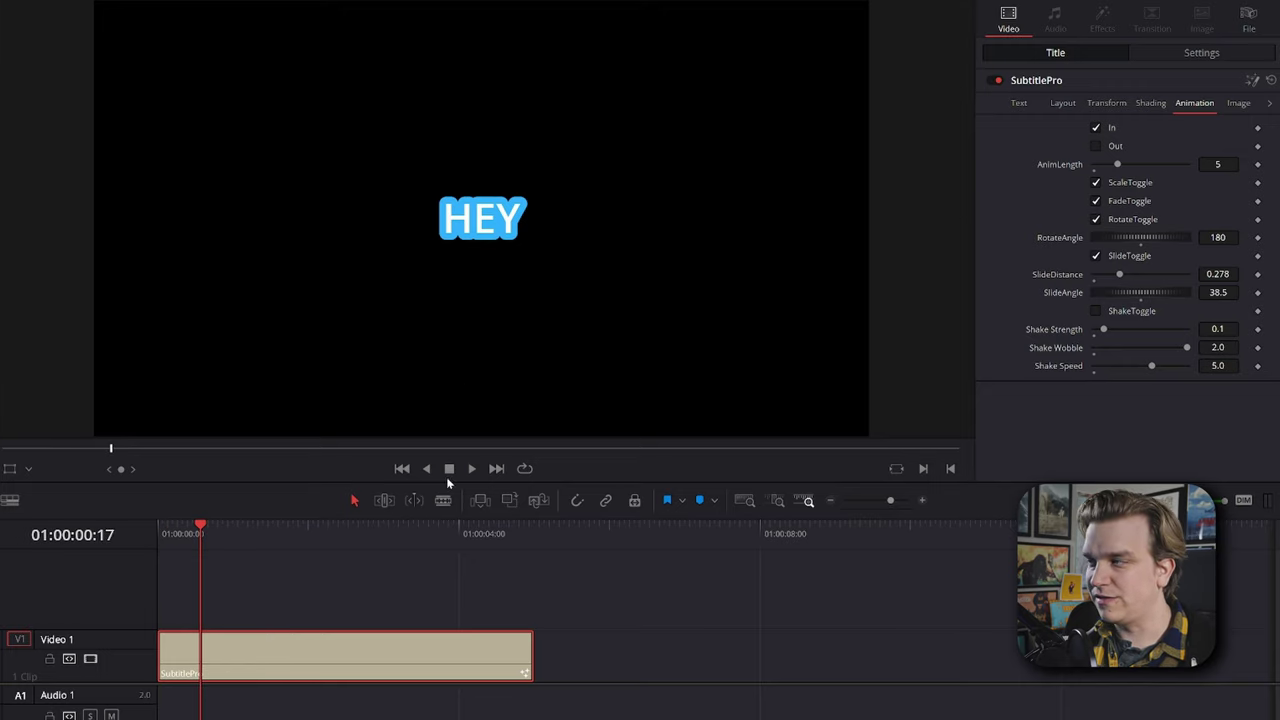
left_click_drag(197, 533, 130, 535)
key("space")
key("space")
Set the intro's RotateAngle to 430 and replay it from the start
left_click_drag(1109, 237, 1217, 241)
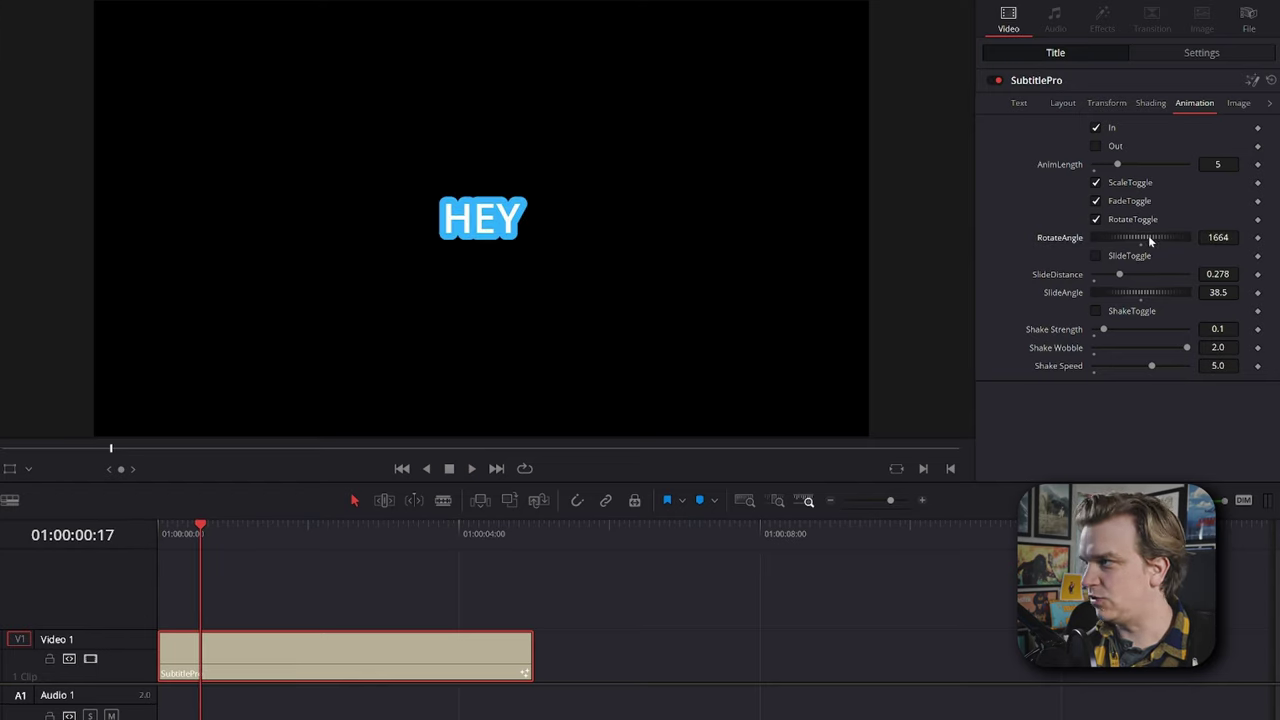
left_click_drag(975, 256, 828, 280)
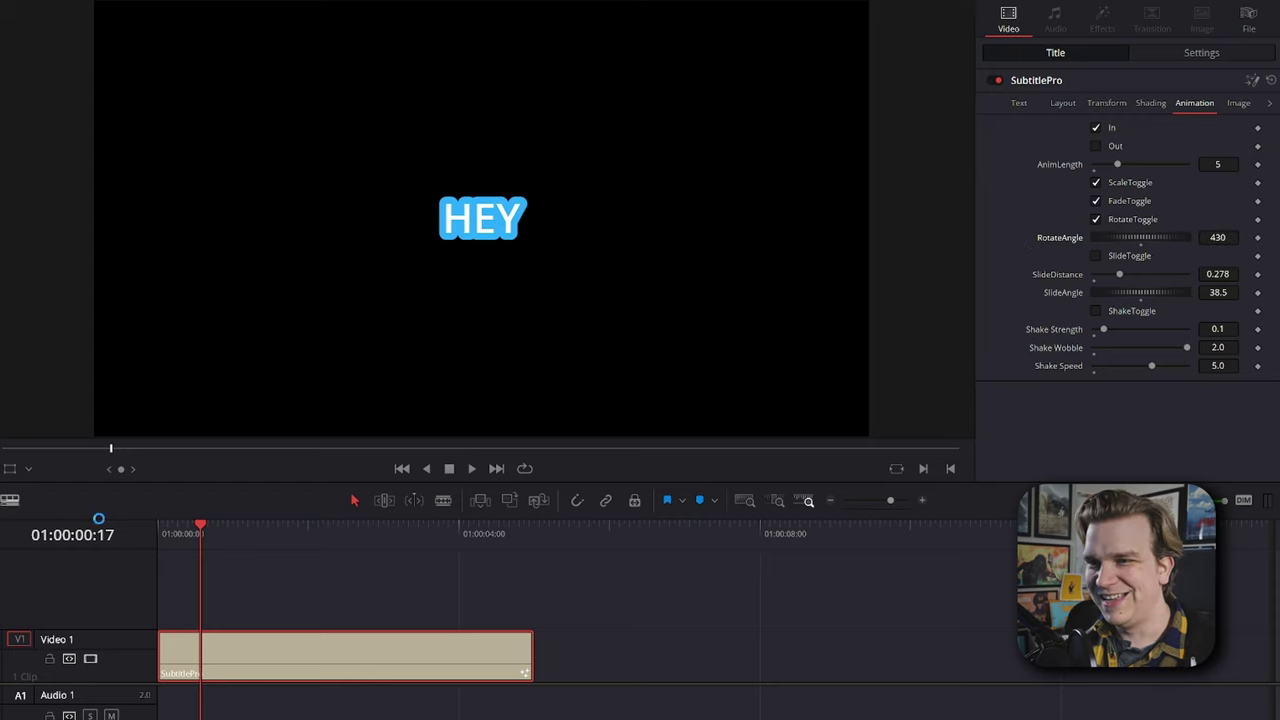
key("Home")
key("space")
key("space")
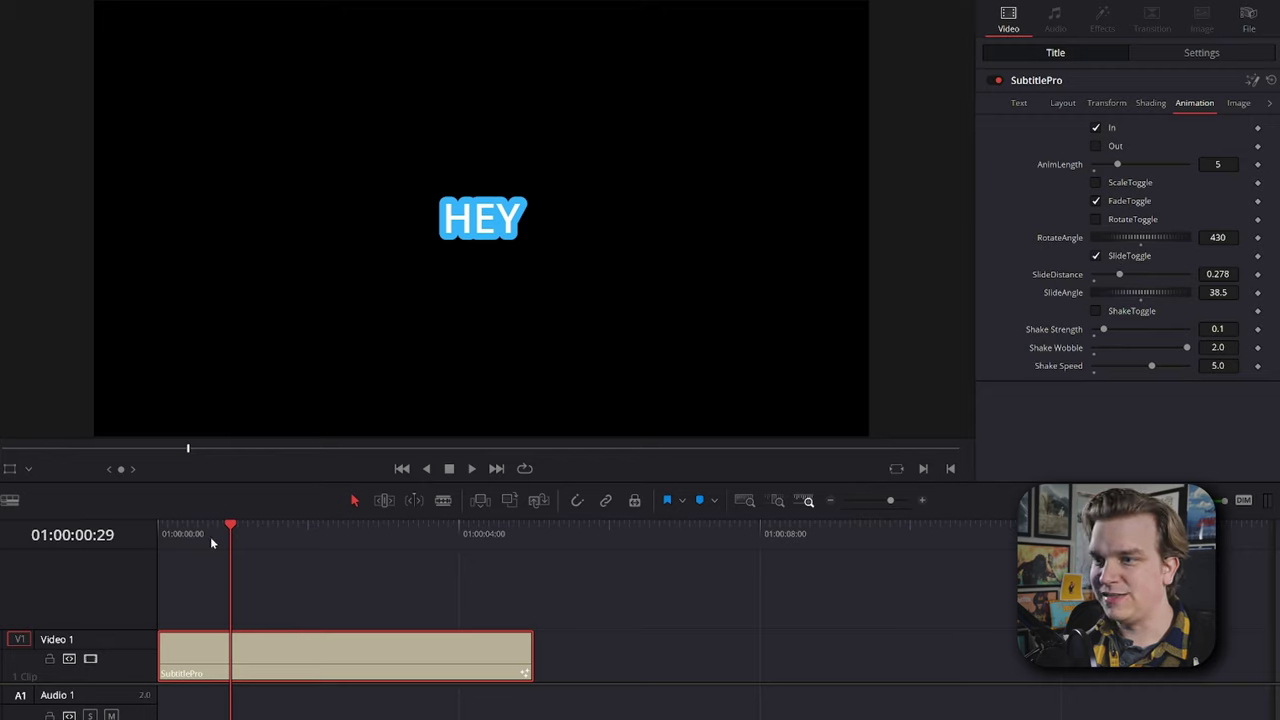
Set SlideDistance 0.638 and SlideAngle 161.1 for the fade-and-slide intro, then preview it
left_click_drag(210, 543, 26, 543)
key("space")
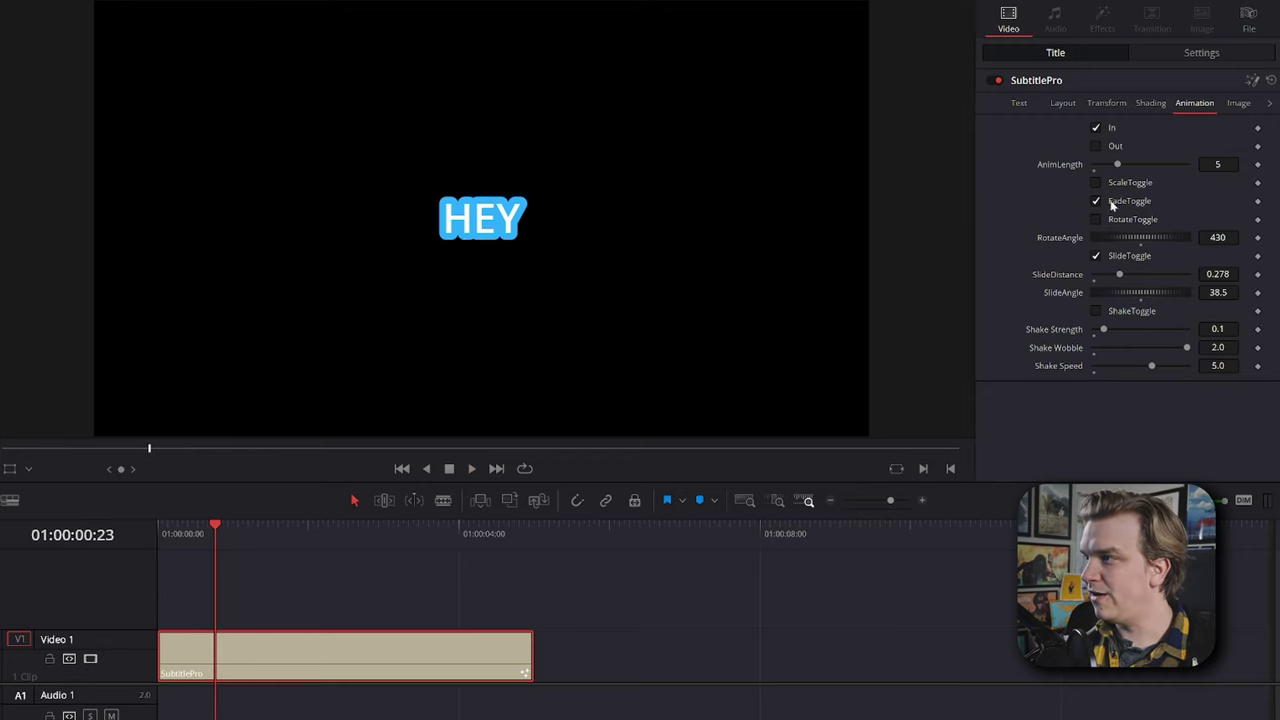
left_click_drag(216, 526, 167, 534)
left_click_drag(1120, 275, 1137, 309)
key("Home")
key("space")
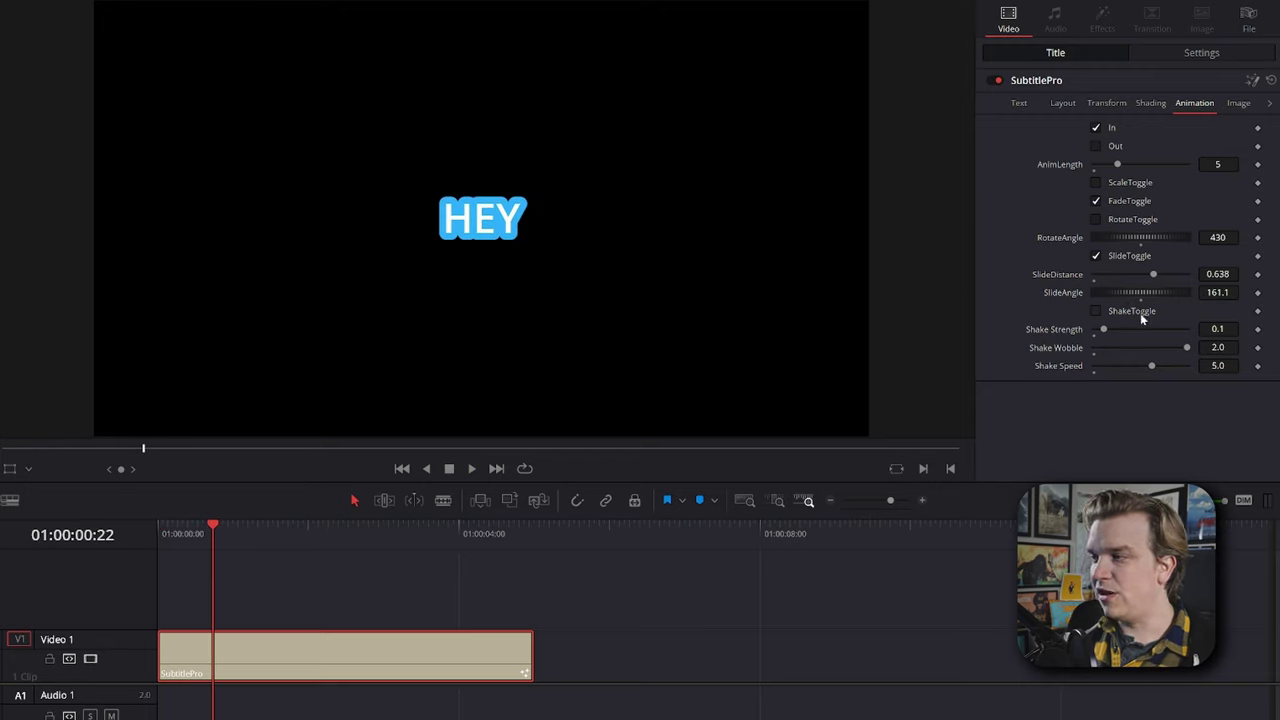
Enable shake with Strength 0.213, Wobble 1.874 and Speed 6.173, then preview it
left_click(1141, 315)
key("space")
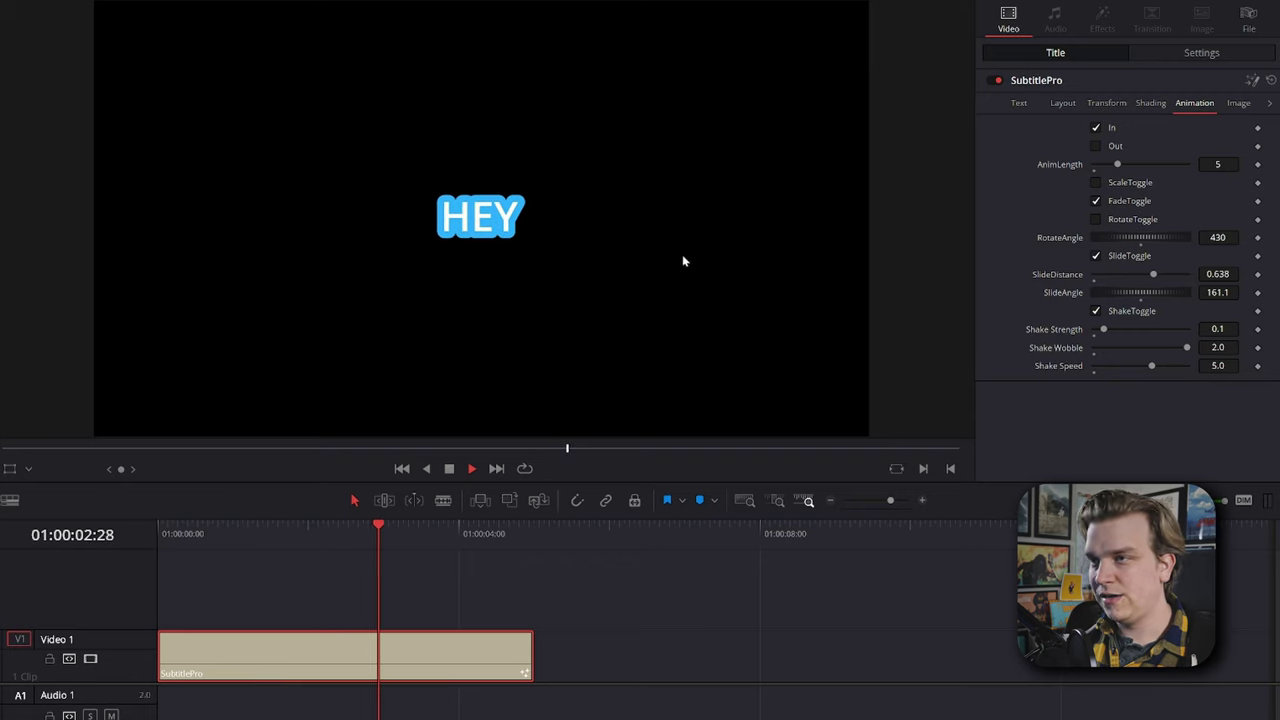
key("space")
left_click_drag(1104, 330, 1113, 330)
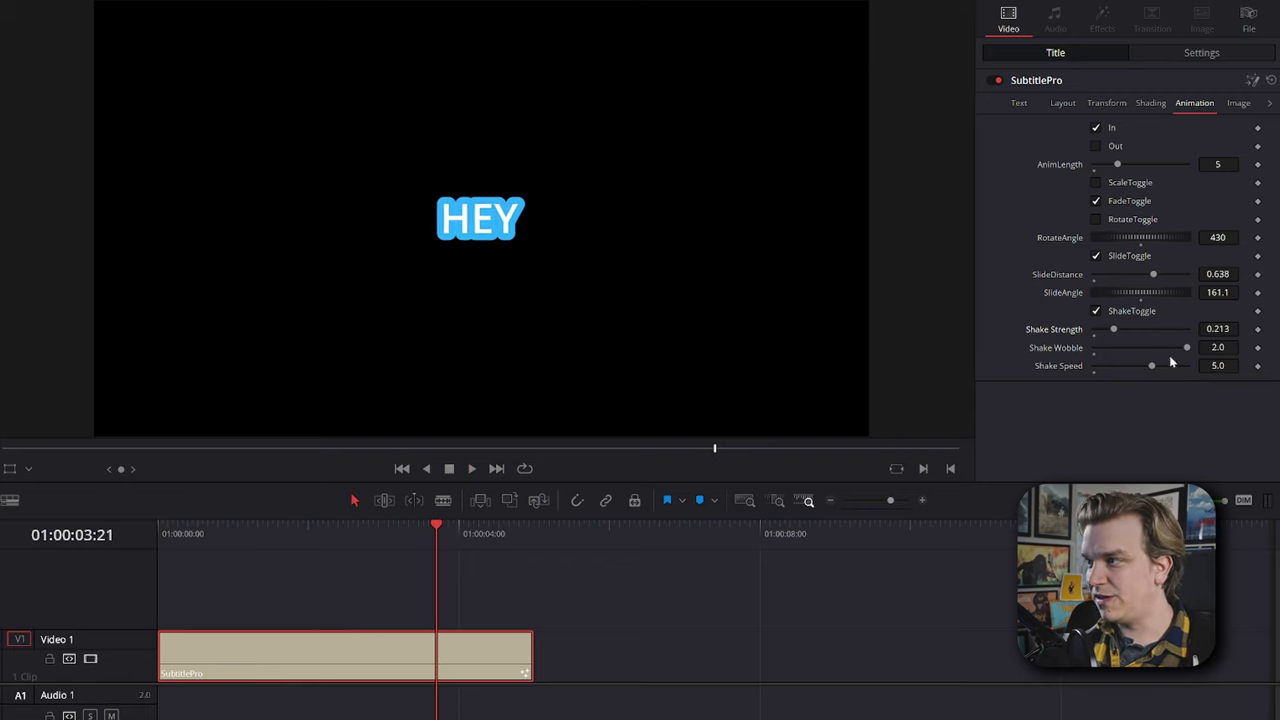
mouse_move(1187, 347)
left_mouse_down()
mouse_move(1157, 347)
mouse_move(1166, 366)
mouse_move(1181, 347)
left_mouse_up()
key("space")
key("space")
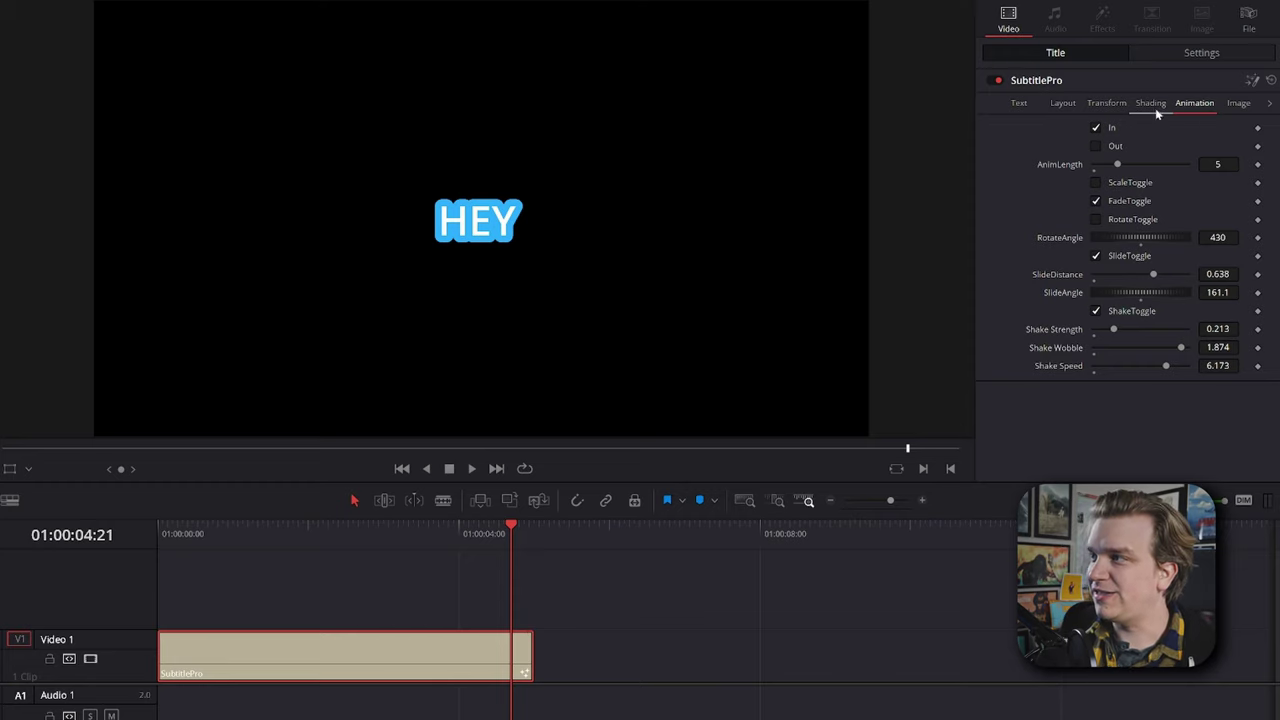
Lower the third shading element's Green to deepen the outline to a darker blue
left_click(1151, 104)
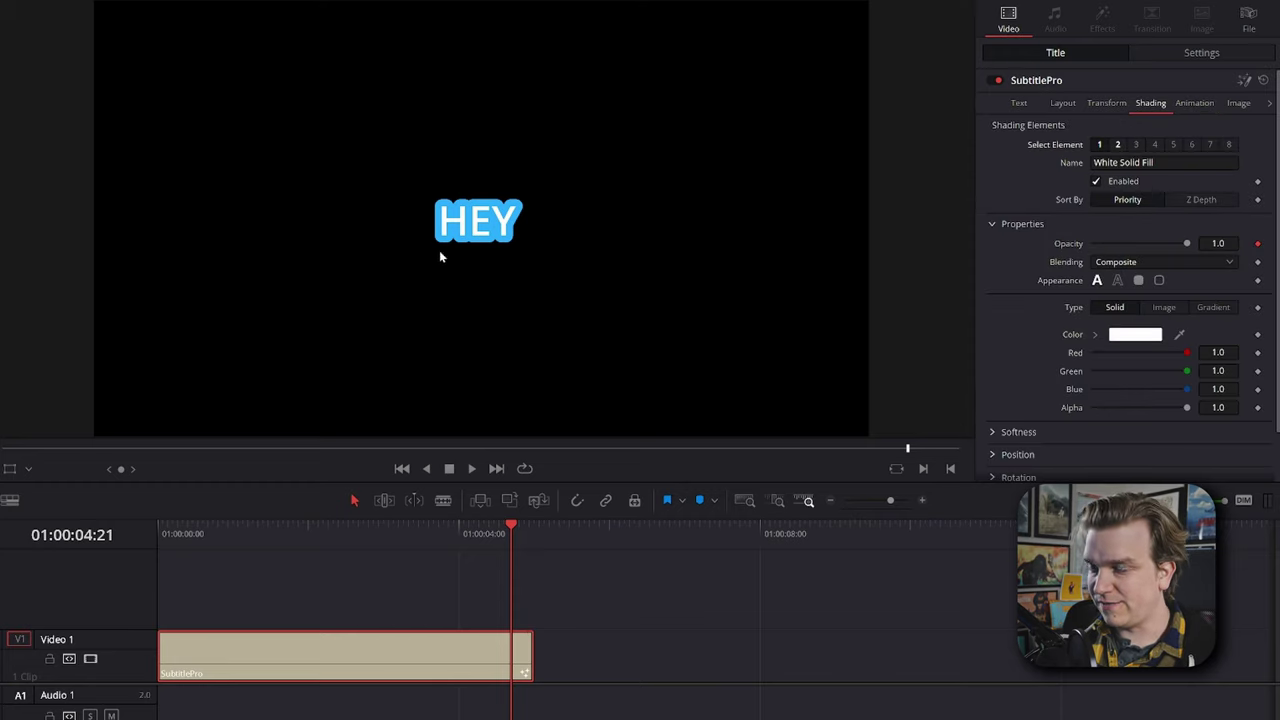
left_click(1135, 145)
scroll(1128, 410, "down", 2)
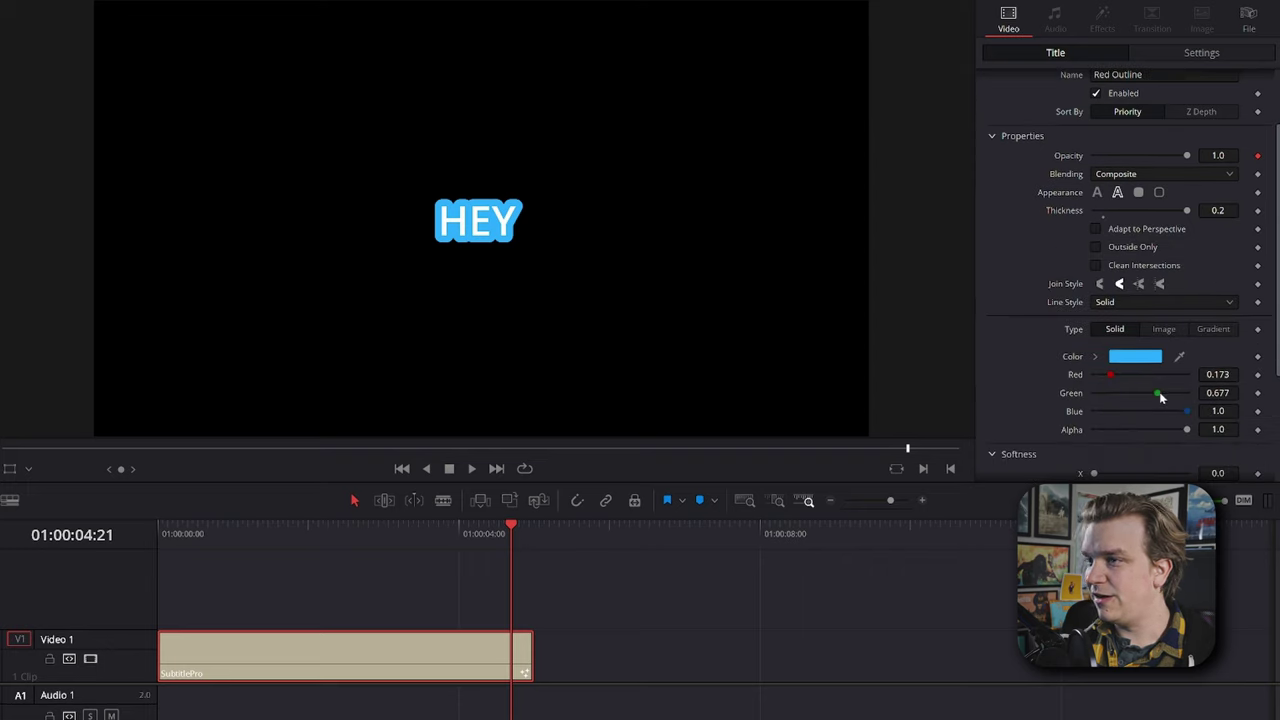
left_click_drag(1157, 394, 1122, 394)
scroll(1133, 200, "up", 2)
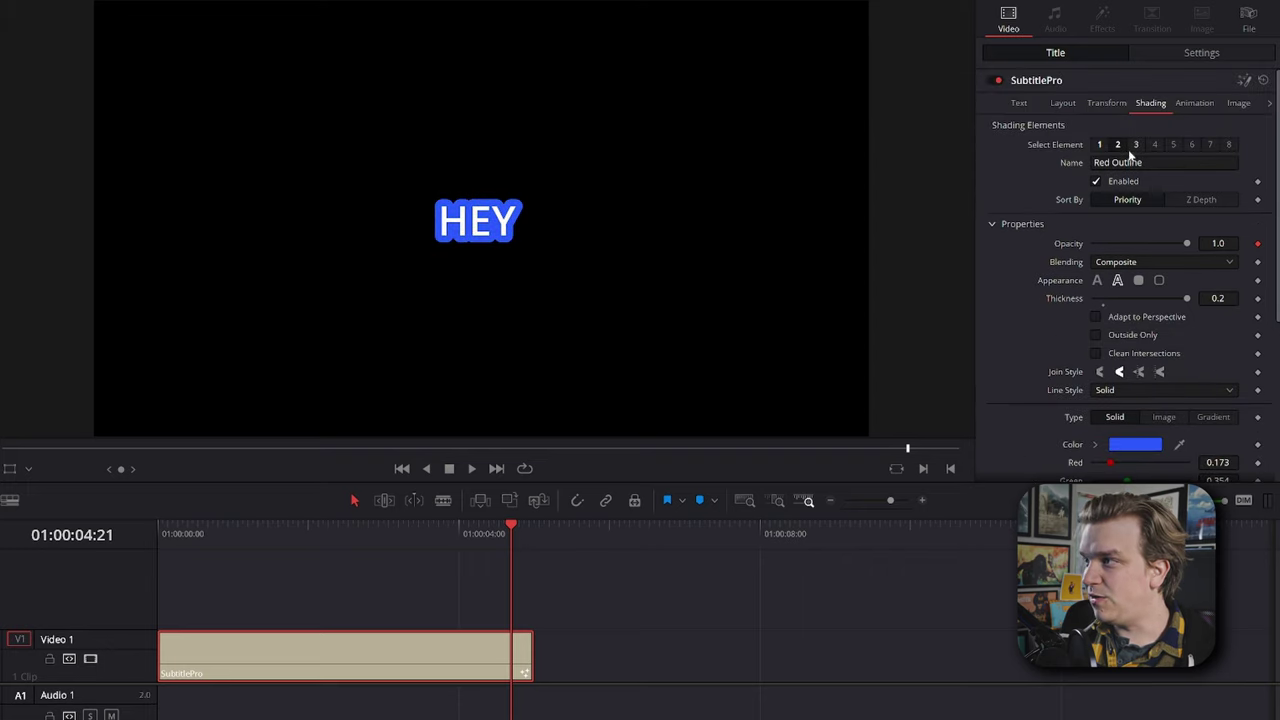
Make the second shading element a cyan glow with Softness X 7.87 and Offset Y 0.361, then preview
left_click(1118, 145)
scroll(1110, 250, "down", 3)
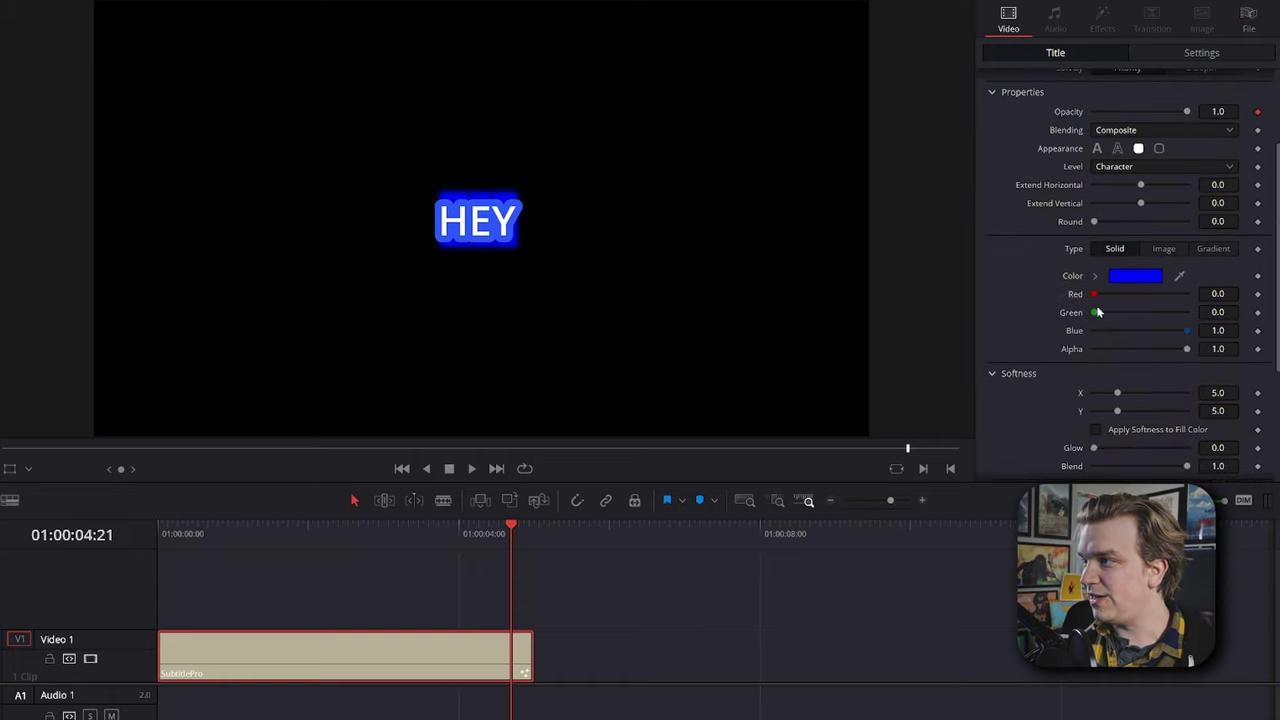
left_click_drag(1096, 312, 1200, 315)
scroll(1107, 390, "down", 1)
left_click_drag(1117, 349, 1262, 343)
scroll(1040, 343, "down", 3)
left_click(201, 530)
key("Home")
key("space")
key("space")
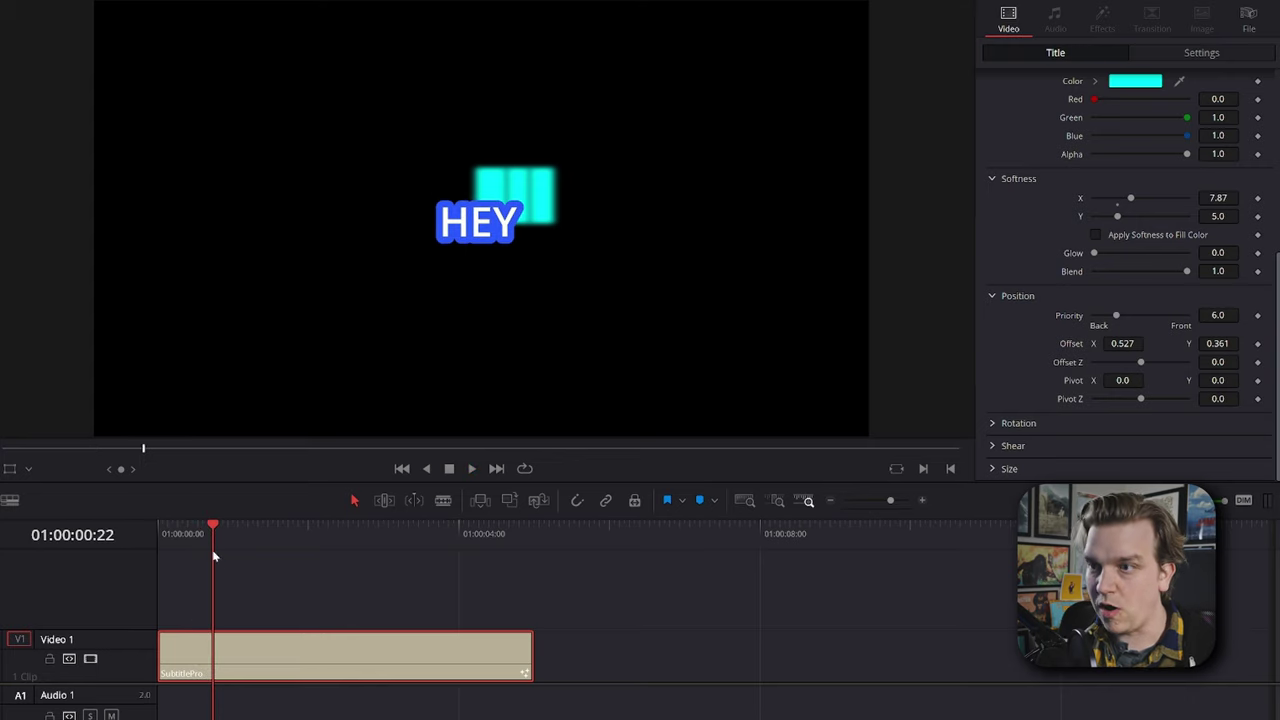
Turn on the rotate animation with a RotateAngle of 180
scroll(1188, 115, "up", 5)
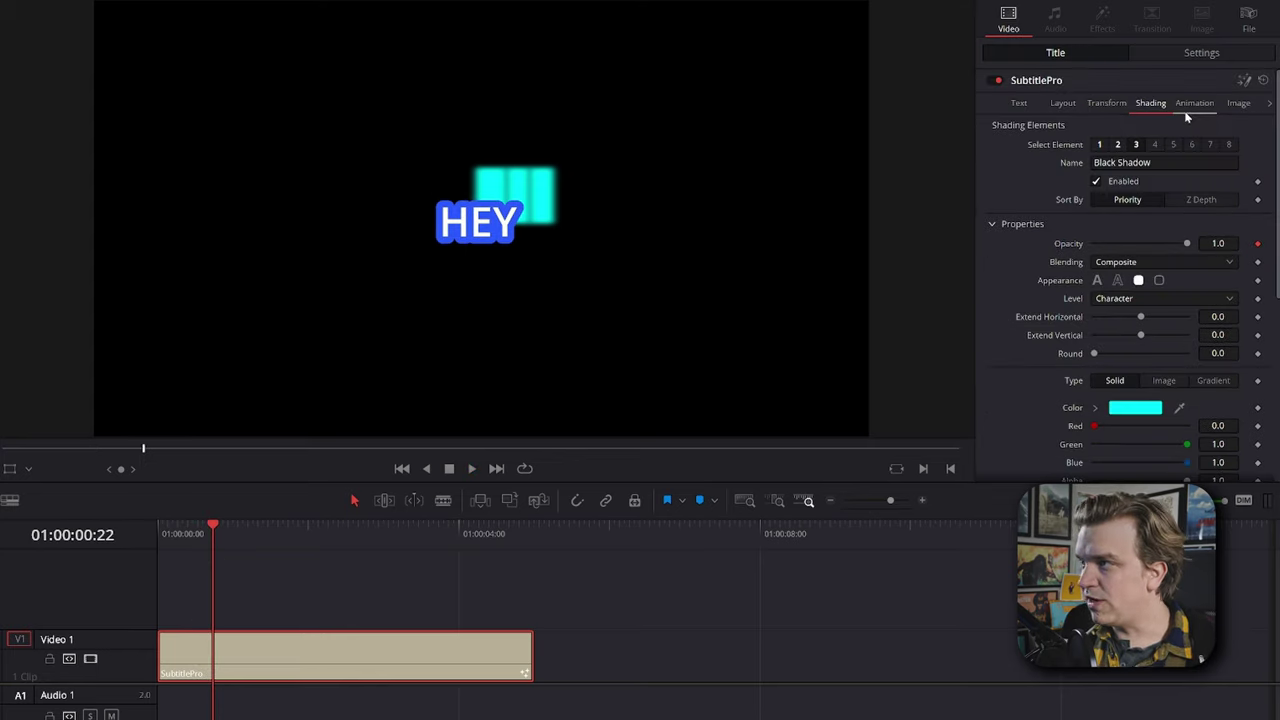
left_click(1191, 104)
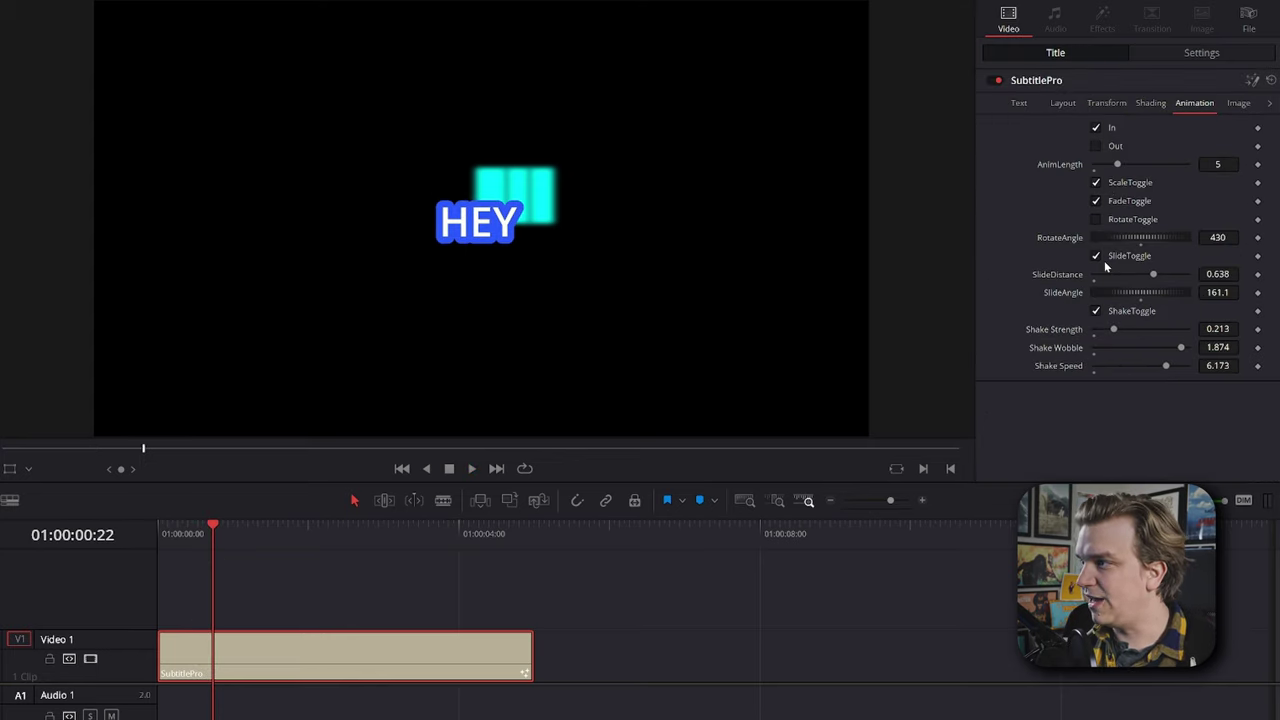
left_click_drag(206, 535, 107, 545)
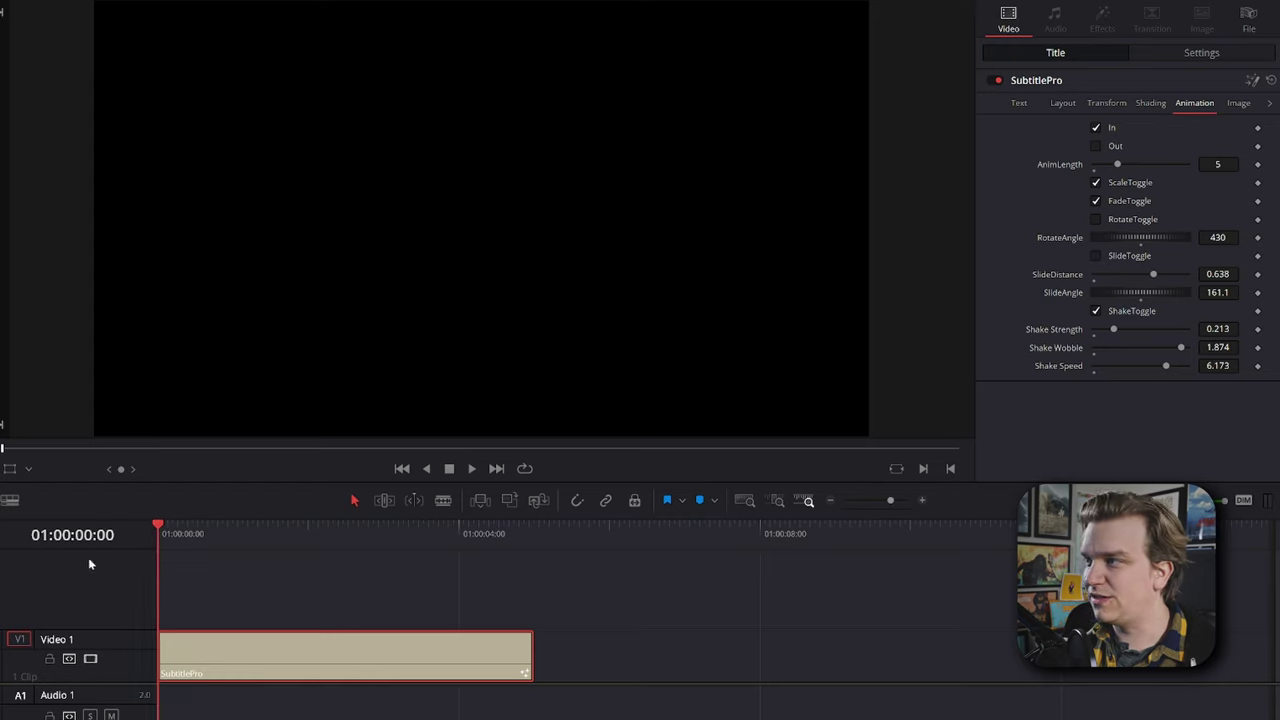
left_click(1128, 222)
left_click(1217, 237)
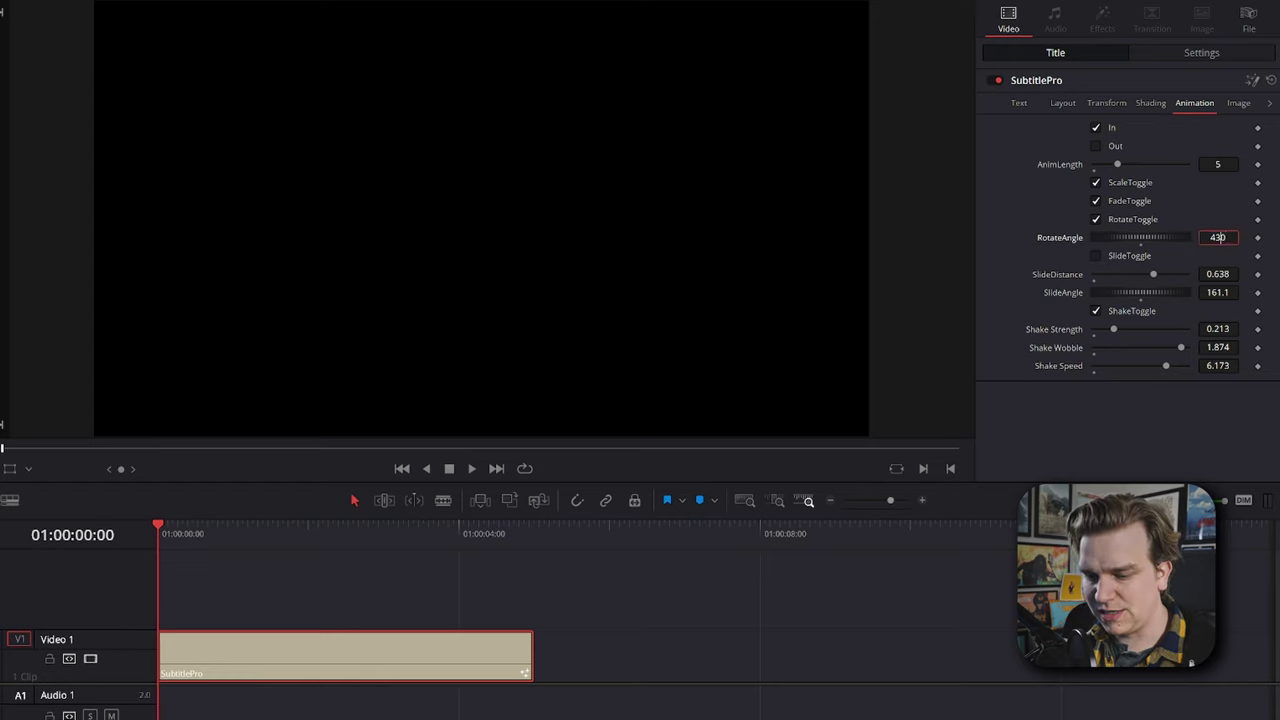
type("180")
key("Return")
Play the rotating HEY intro back from the timeline start
key("space")
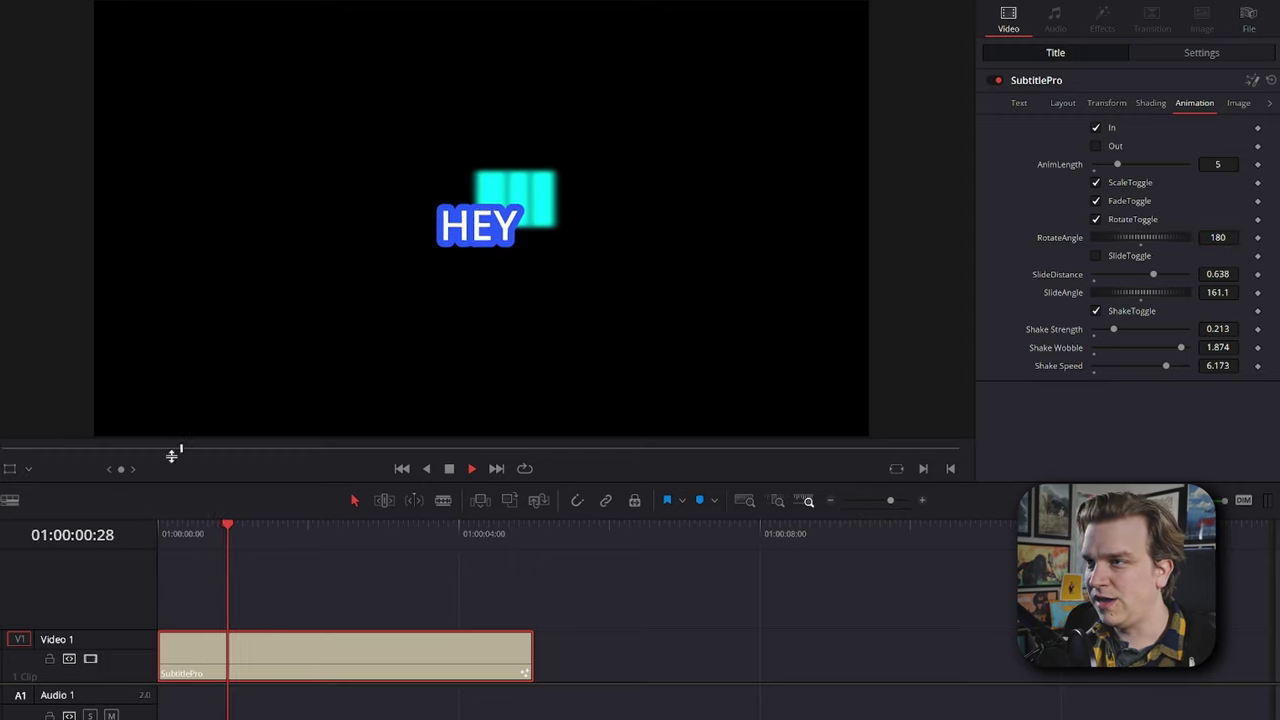
key("Home")
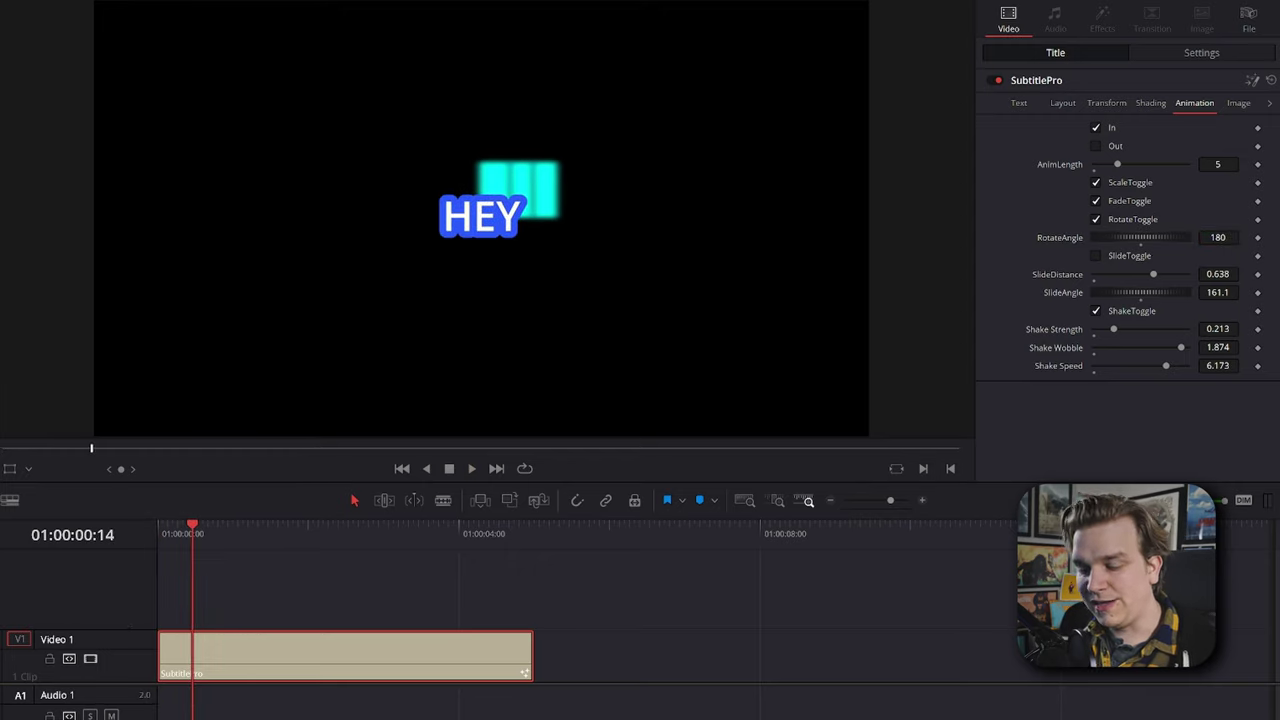
left_click(252, 622)
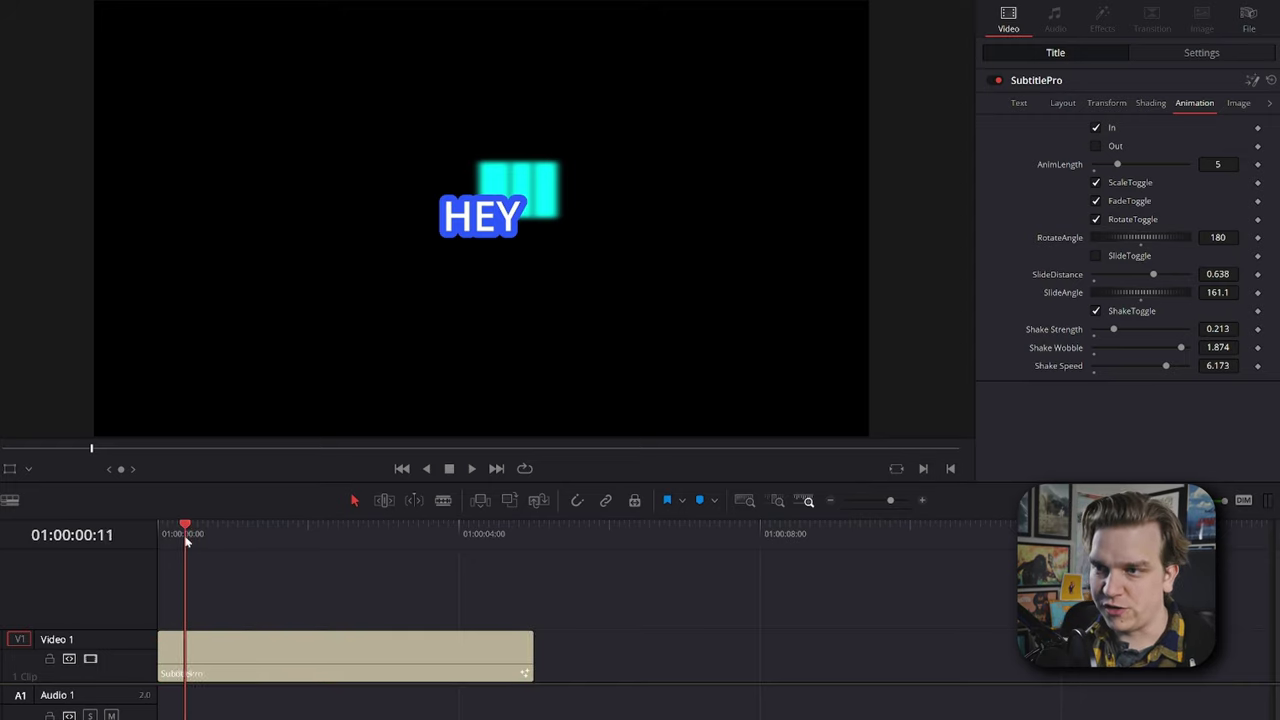
key("Home")
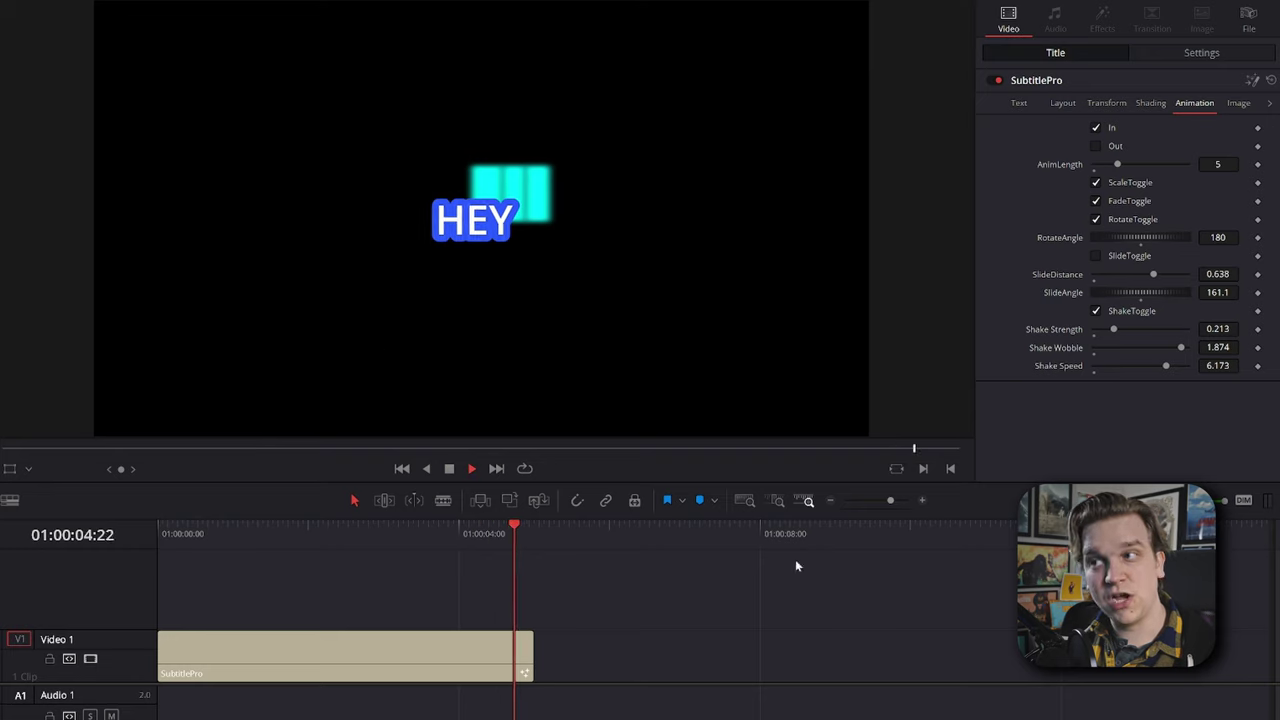
key("Home")
Save the project and cut the SubtitlePro clip into pieces with Ctrl+B during playback
key("ctrl+s")
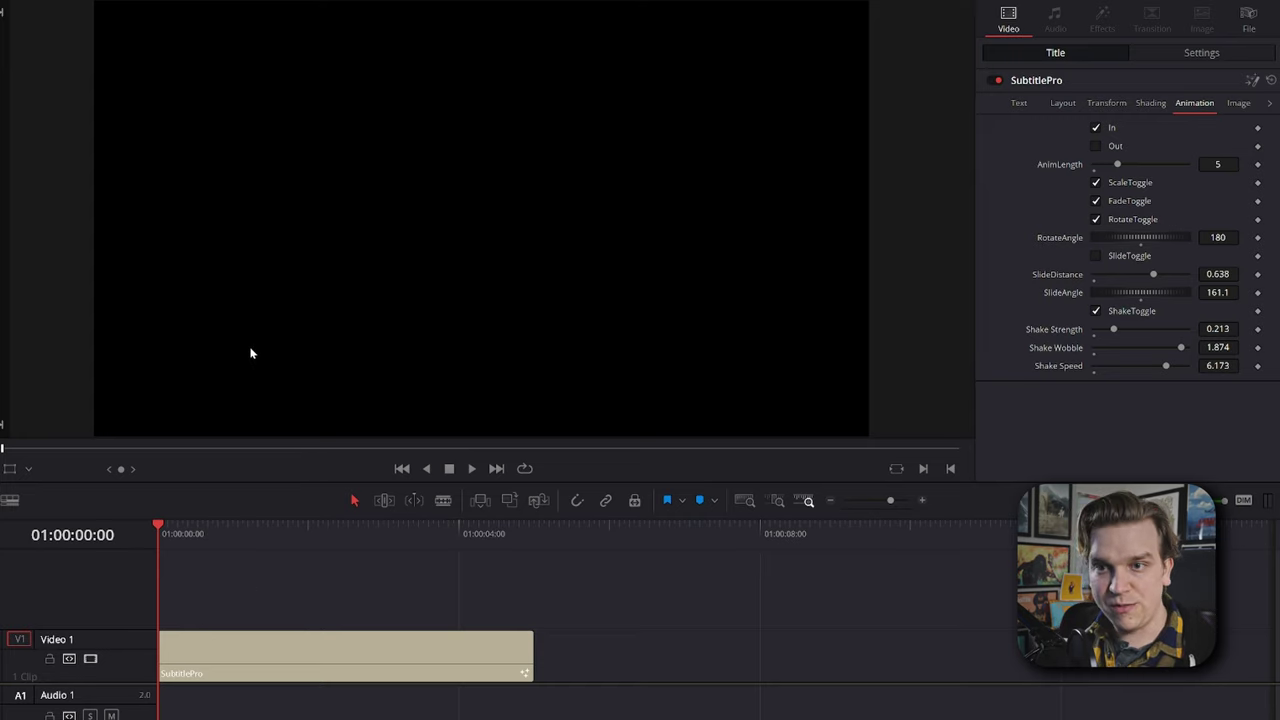
key("space")
key("ctrl+b")
key("ctrl+b")
key("ctrl+b")
key("ctrl+b")
key("ctrl+b")
key("ctrl+b")
key("ctrl+b")
key("ctrl+b")
key("ctrl+b")
Play the ten split title clips from the start with the animation settings showing
key("Home")
left_click(1194, 102)
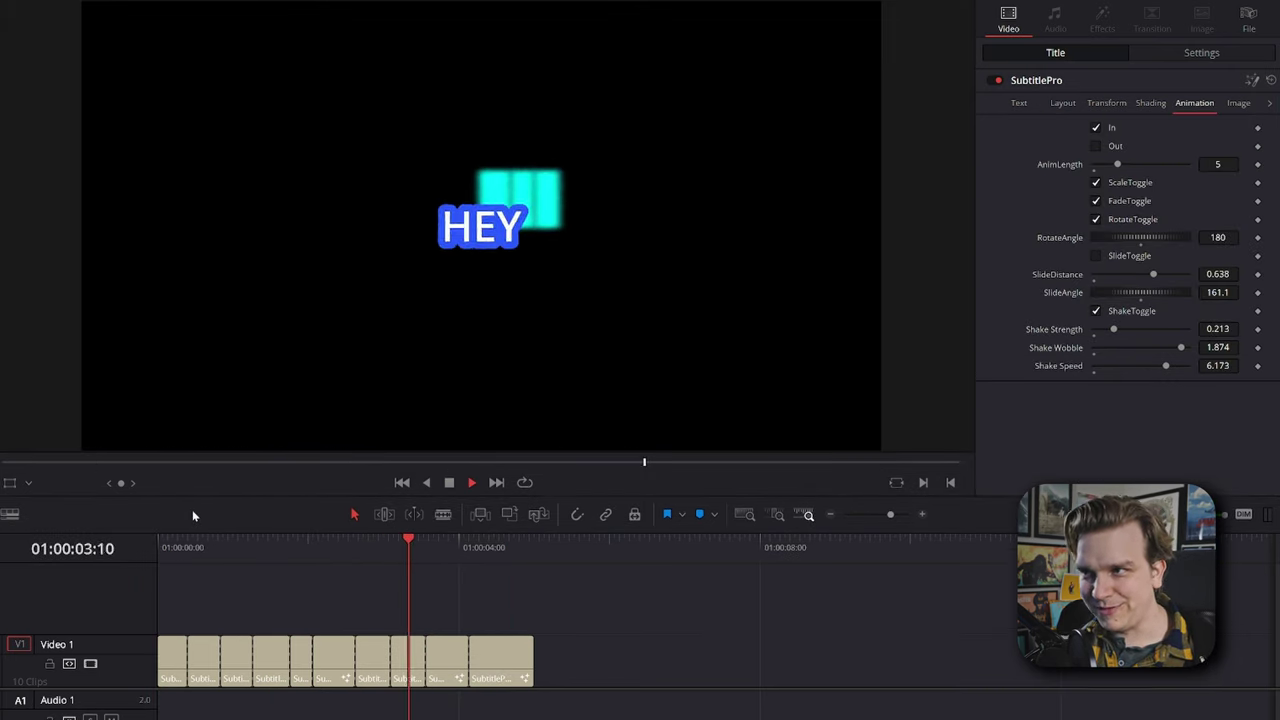
key("Home")
key("space")
key("Home")
key("space")
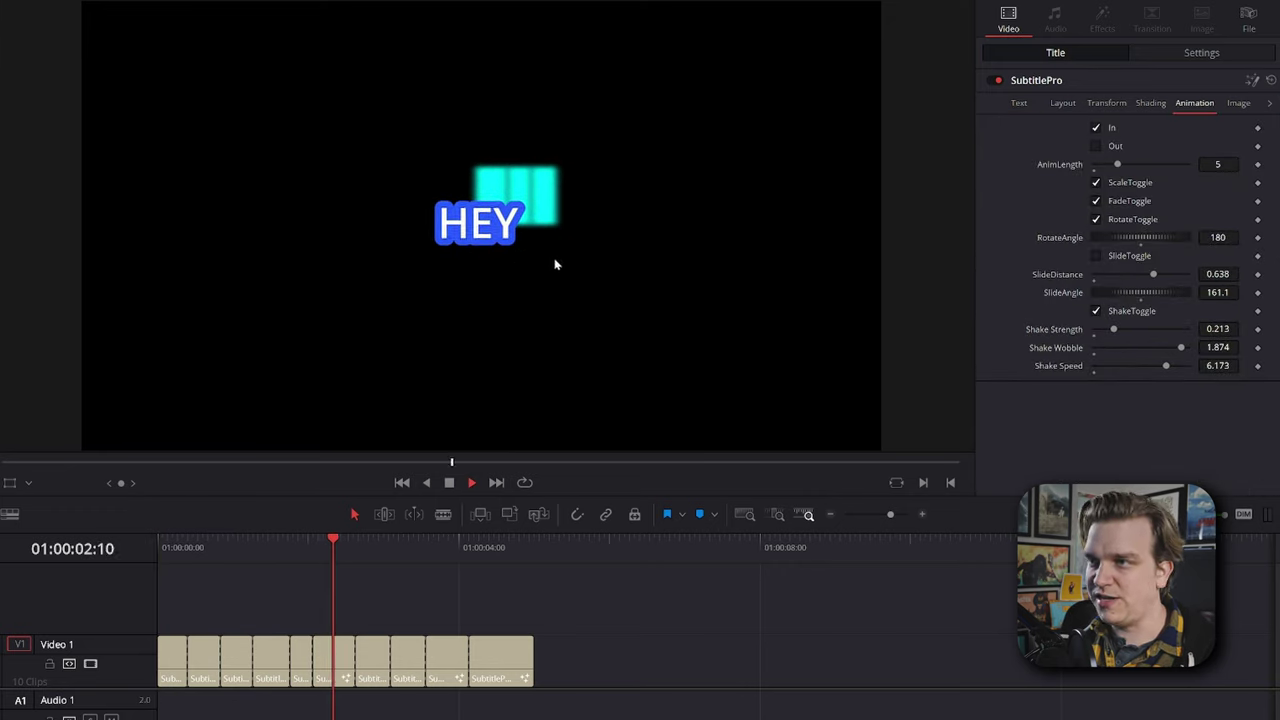
On the sixth clip, set shading Green to 0 so the shadow boxes turn blue
left_click_drag(334, 545, 340, 540)
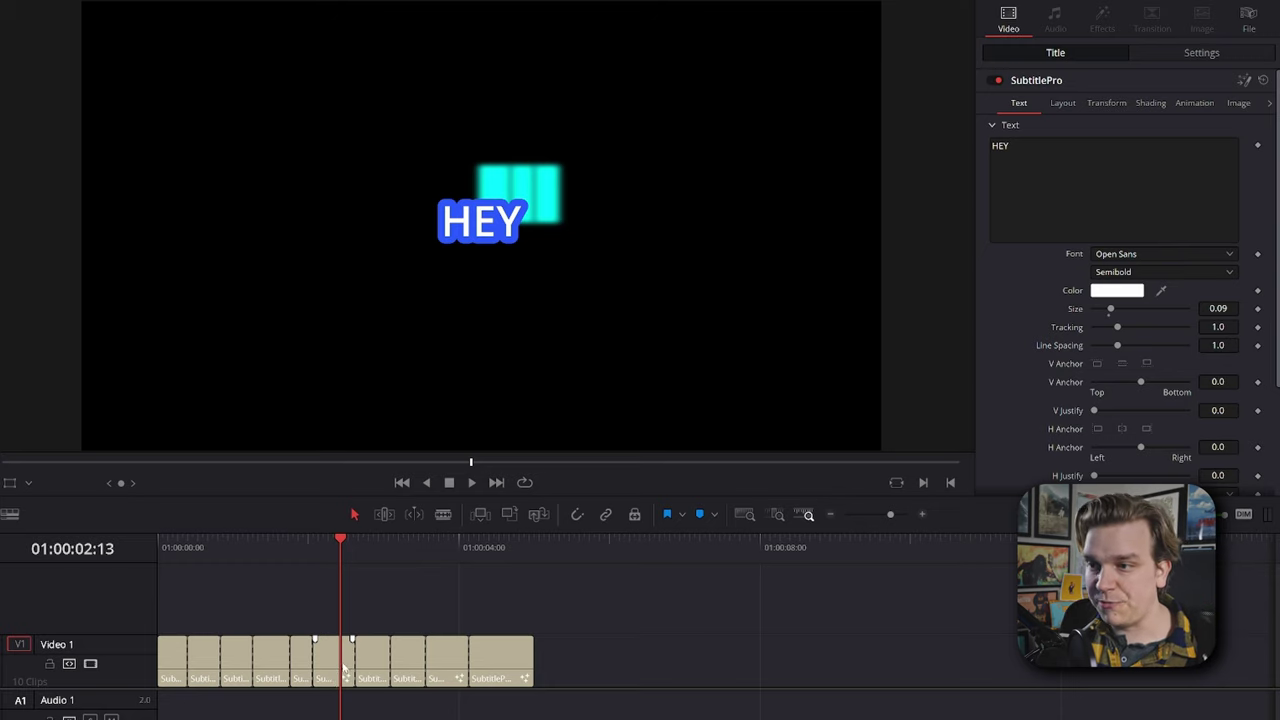
left_click(1148, 104)
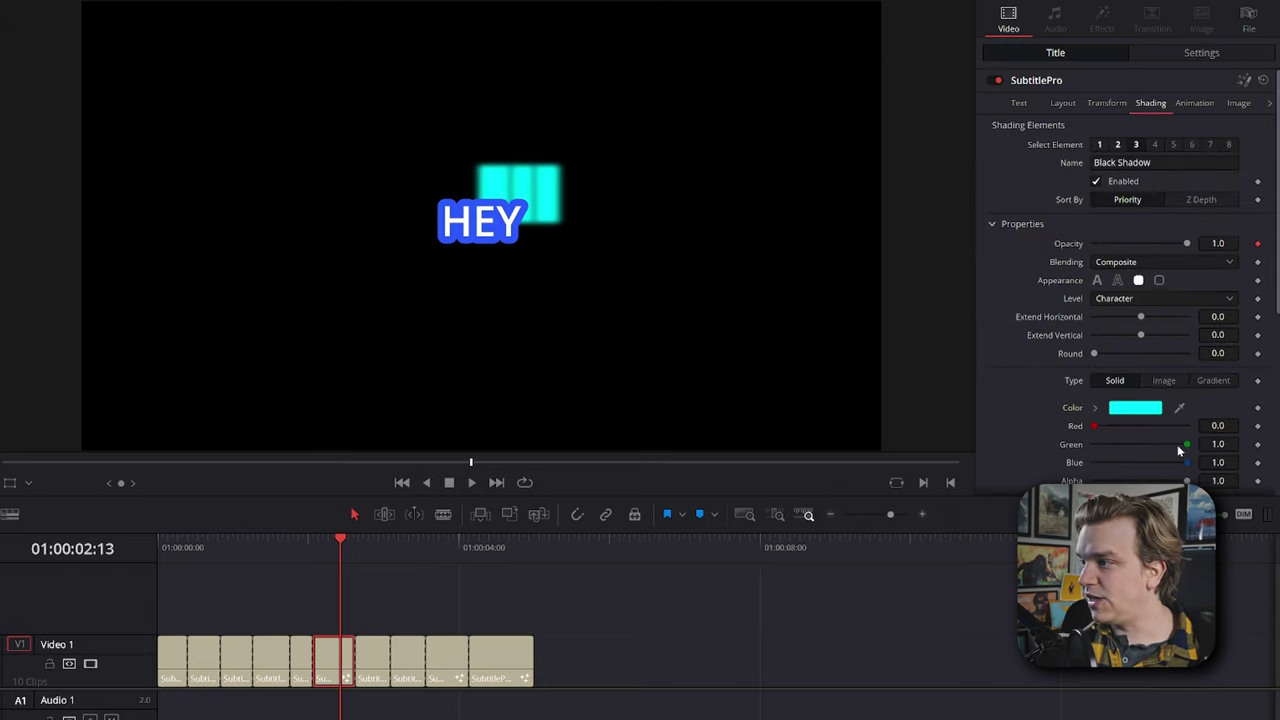
left_click_drag(1142, 450, 1075, 460)
Add a fade to the sixth clip's entrance and play it back
left_click(1195, 104)
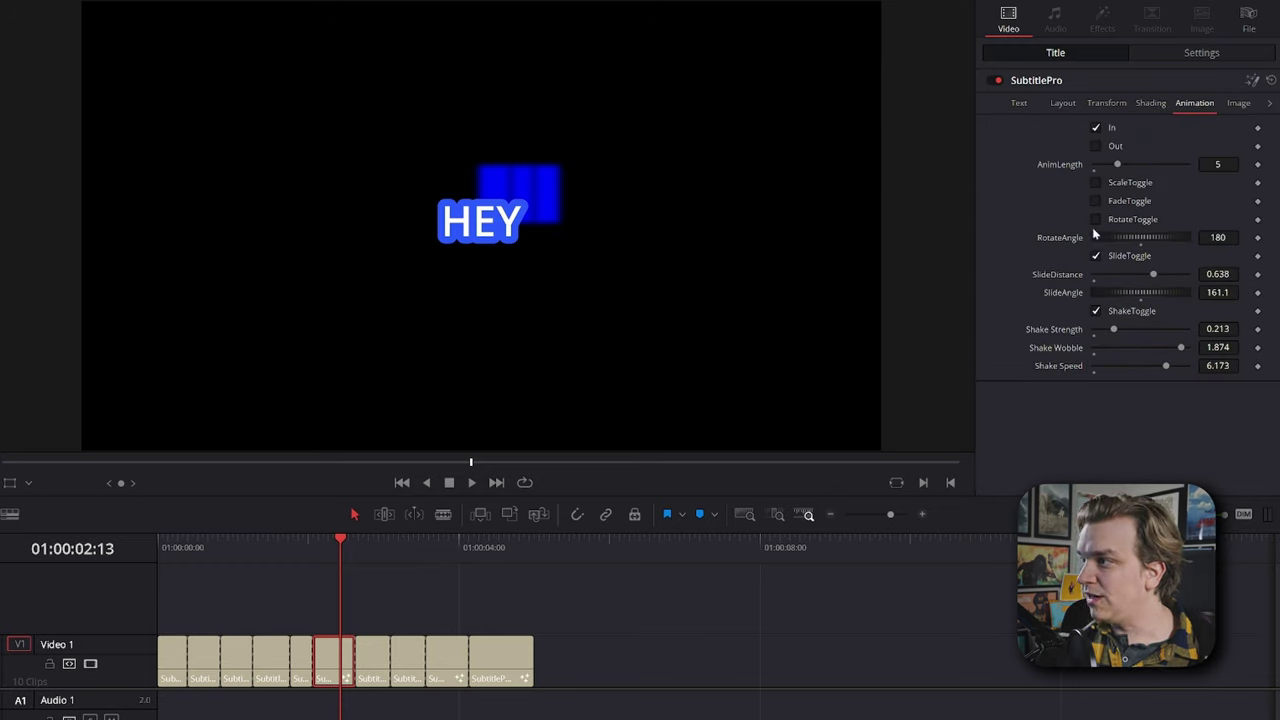
left_click(1095, 201)
left_click_drag(293, 531, 266, 549)
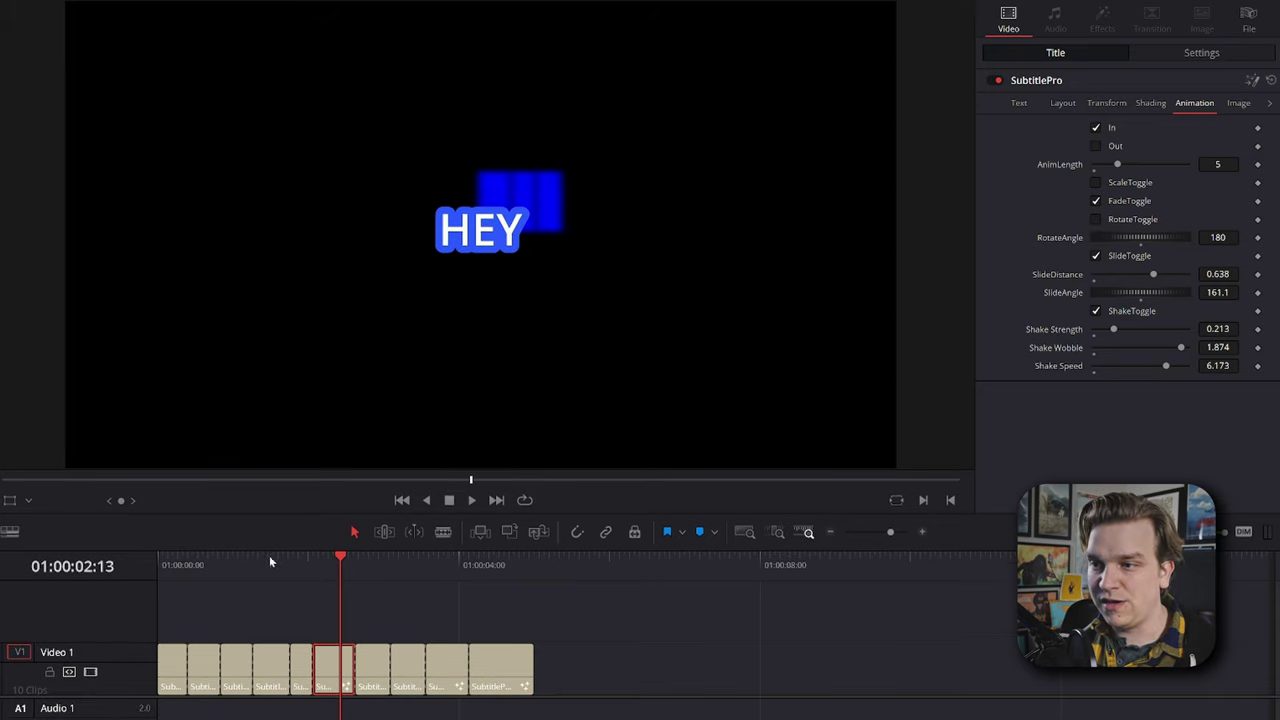
key("space")
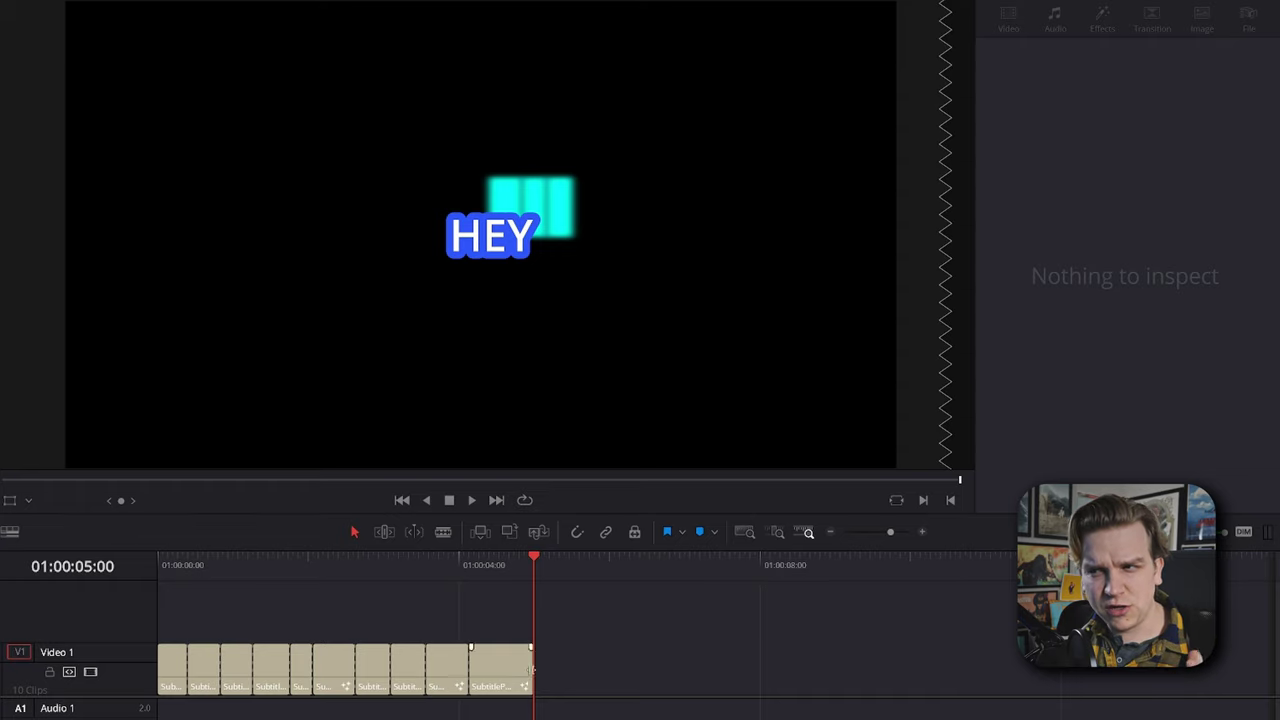
Extend the last SubtitlePro clip on Video 1 past the 01:00:05:00 mark
left_click_drag(524, 683, 524, 679)
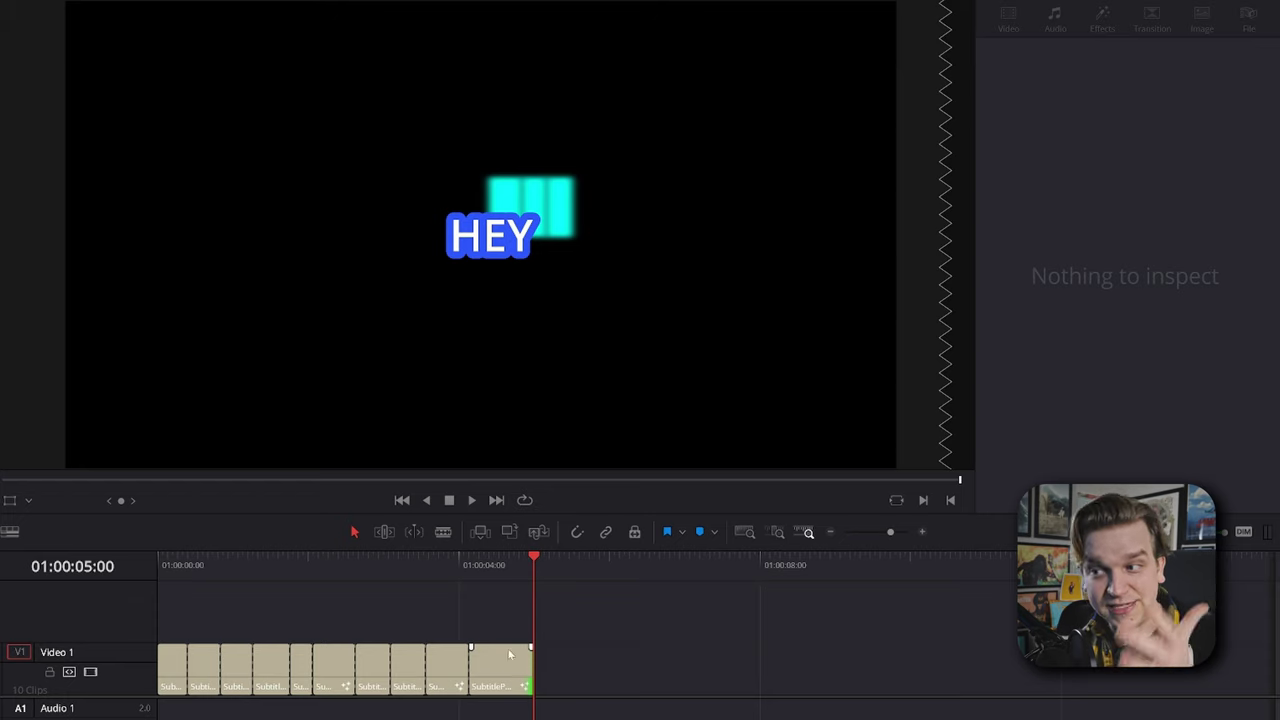
mouse_move(532, 671)
left_mouse_down()
mouse_move(580, 676)
mouse_move(551, 681)
left_mouse_up()
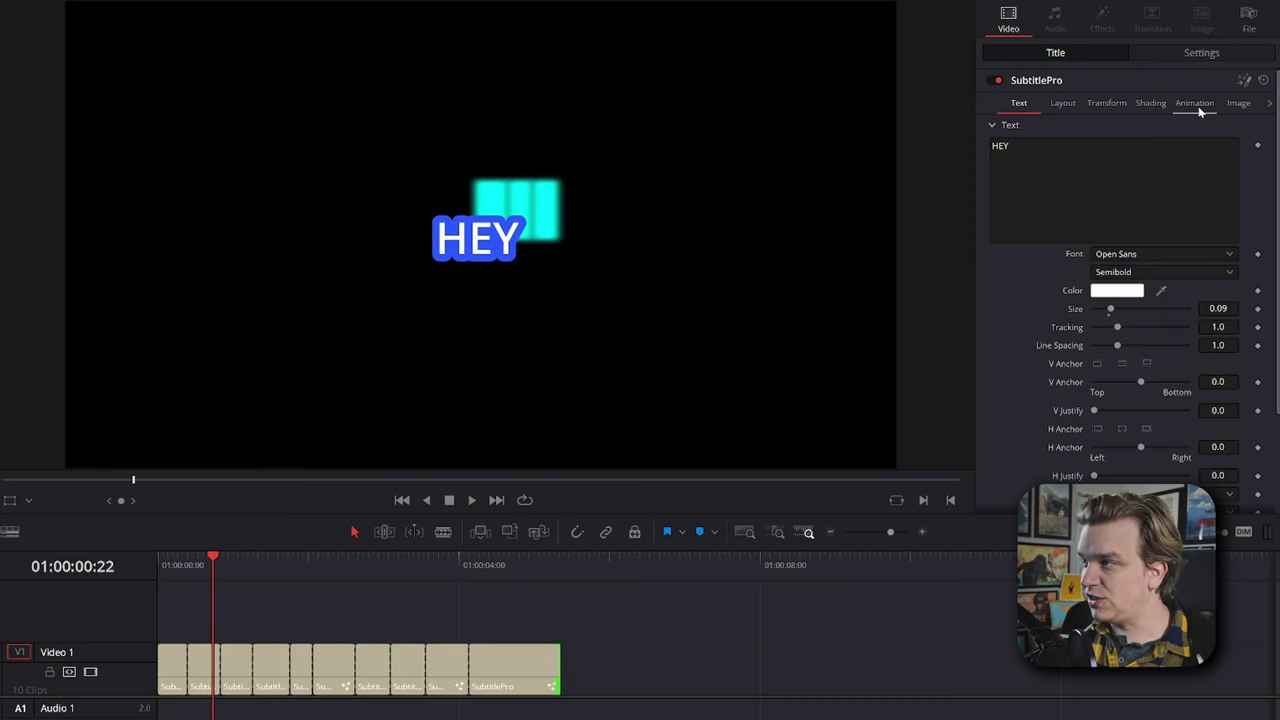
Scrub the title animation, then select the fourth HEY clip and trim its edge
left_click(1198, 106)
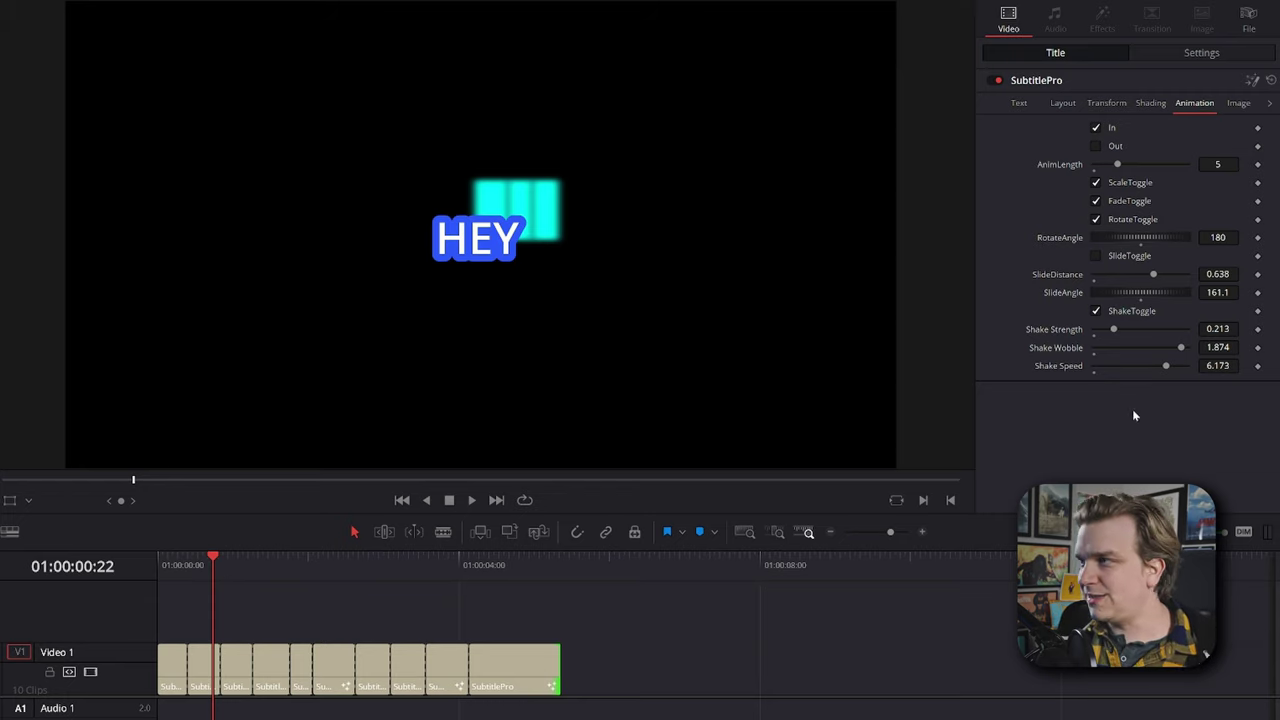
left_click_drag(232, 571, 266, 566)
left_click(258, 678)
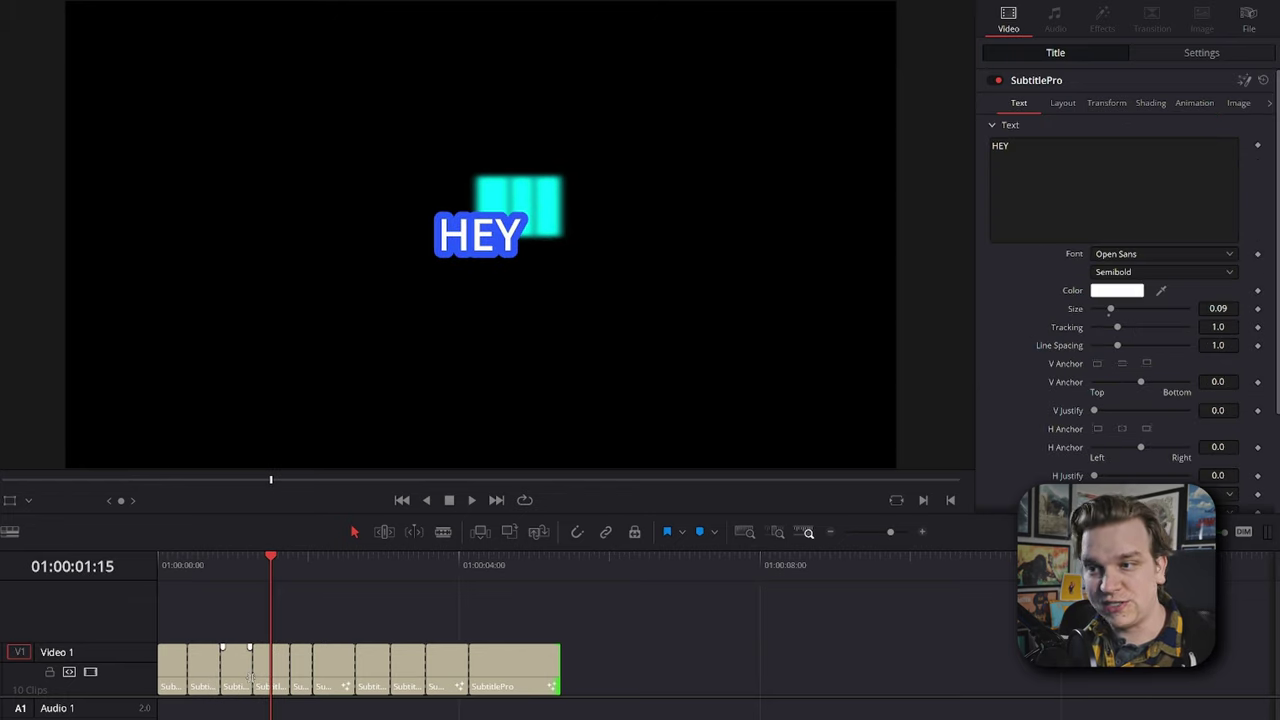
left_click_drag(252, 678, 268, 676)
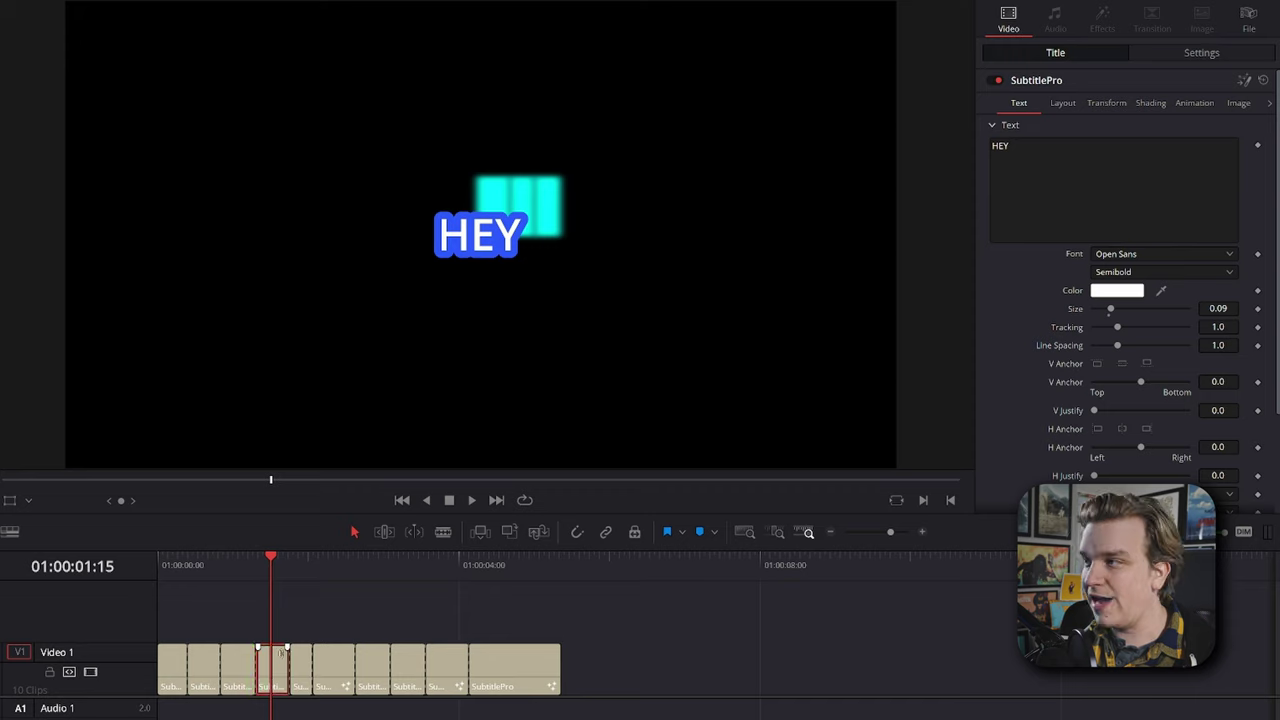
Set the fourth clip's shadow-box Extend Horizontal to 2.0 and play back the section
left_click(1150, 103)
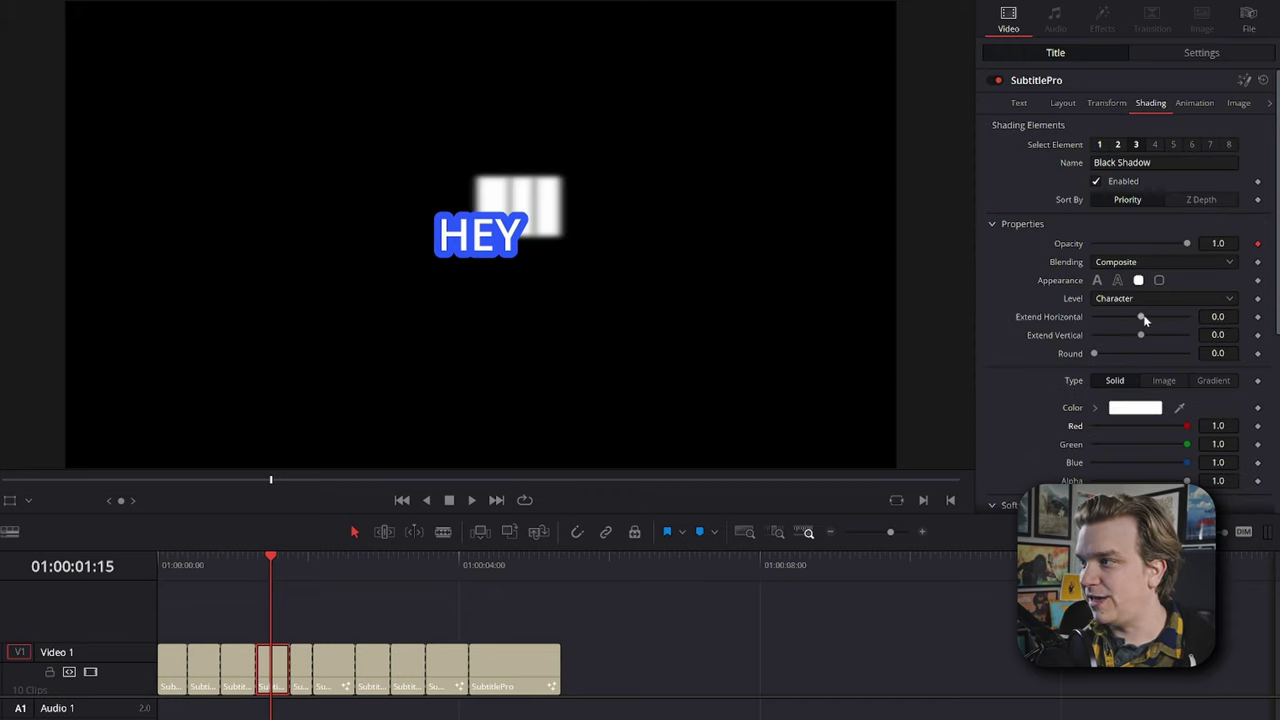
left_click_drag(1143, 318, 1187, 316)
left_click(237, 569)
key("space")
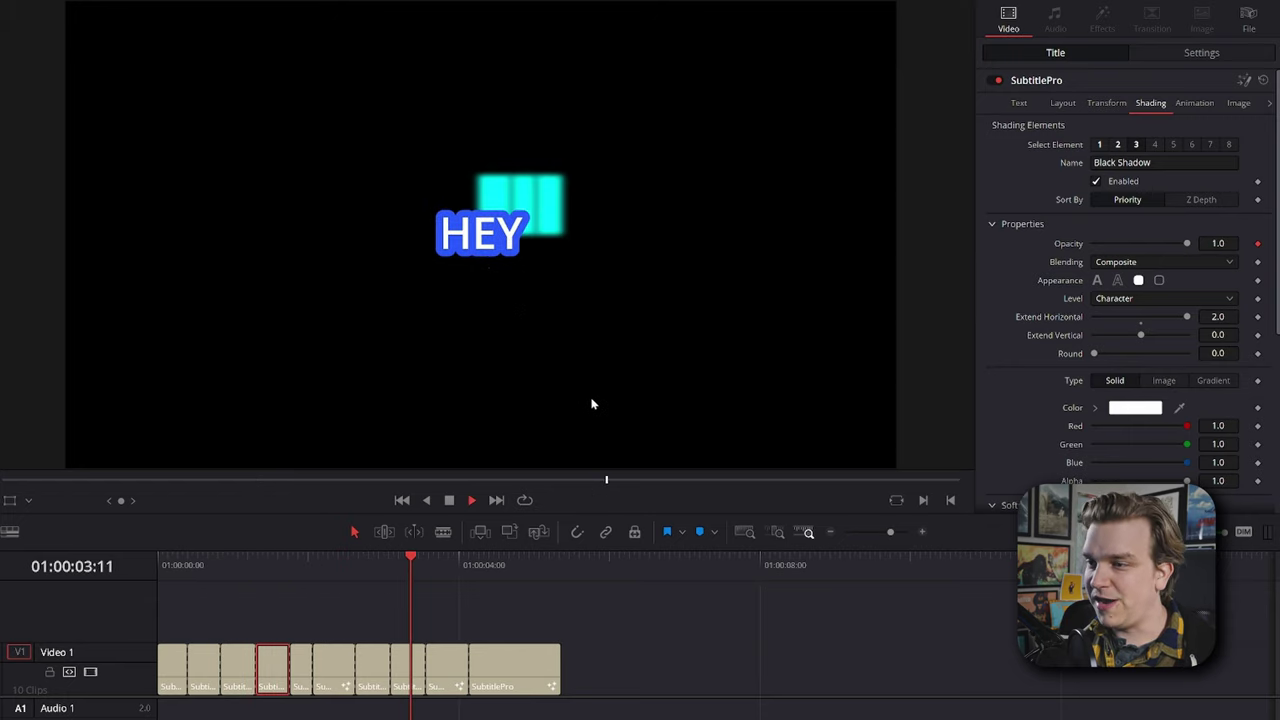
Enable the Out animation on the seventh HEY clip and preview it from 01:00:02:10
key("space")
left_click(1194, 103)
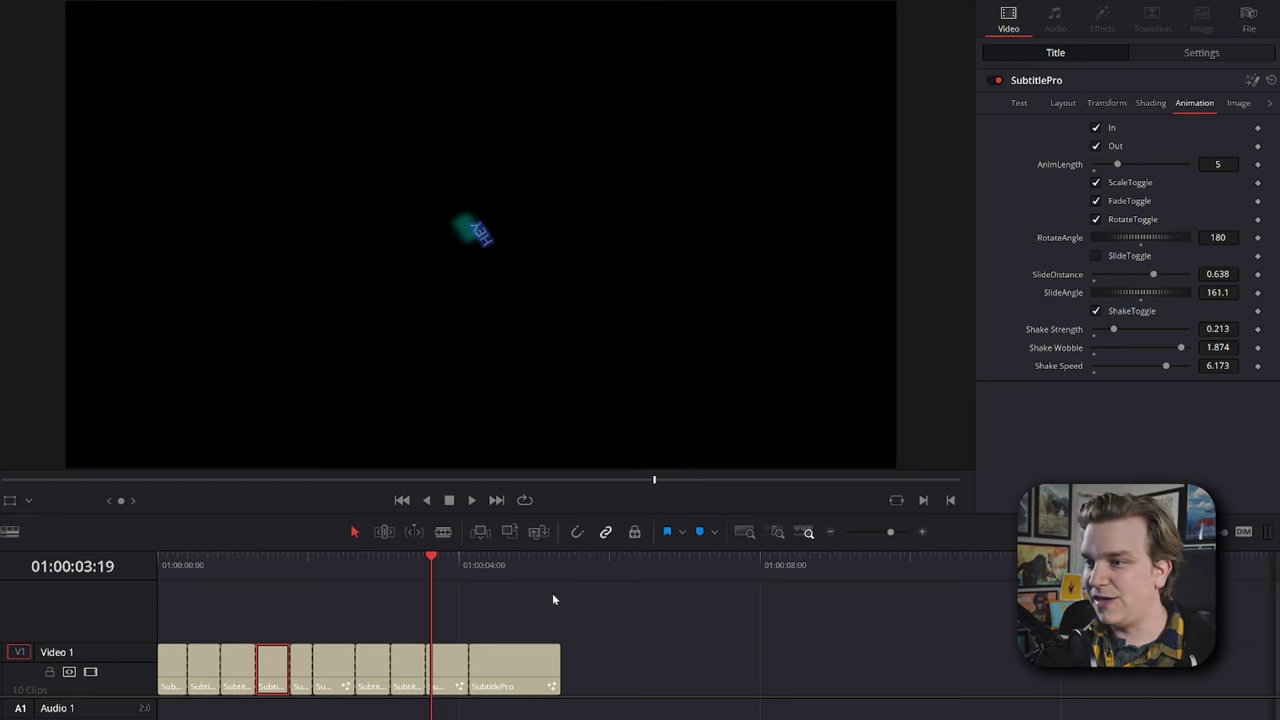
left_click(375, 663)
left_click(1194, 103)
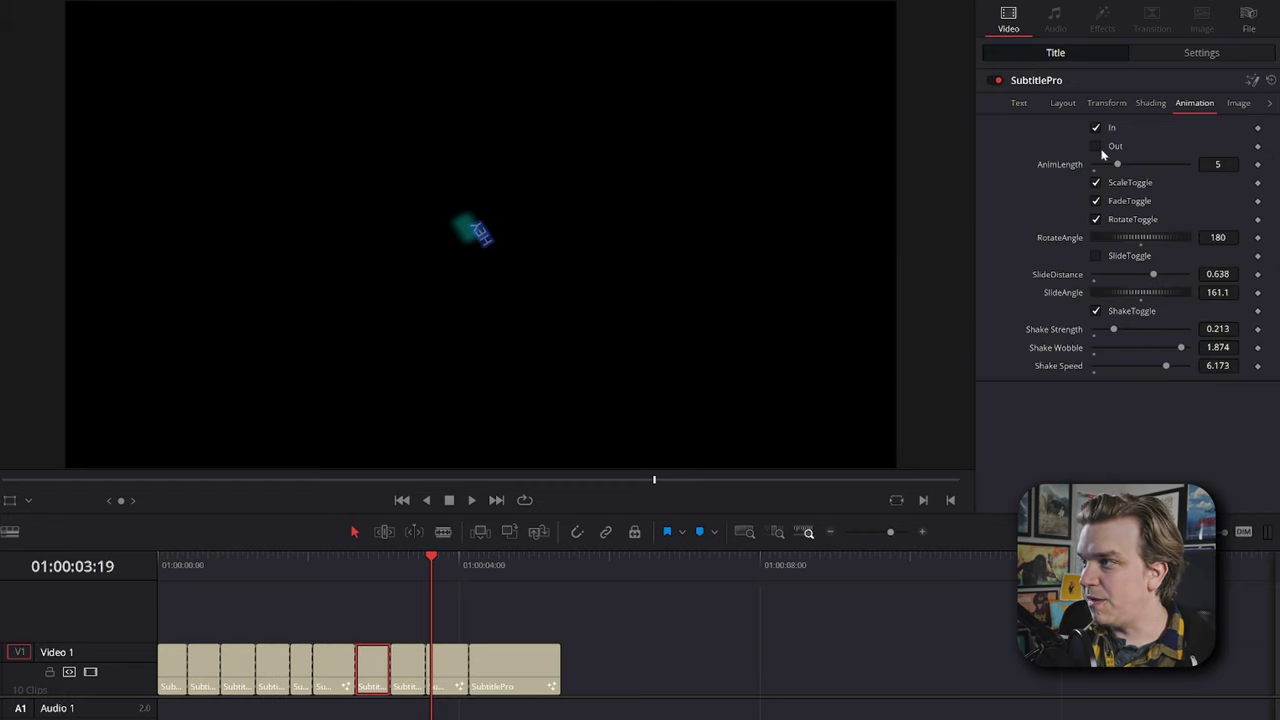
left_click(341, 551)
key("space")
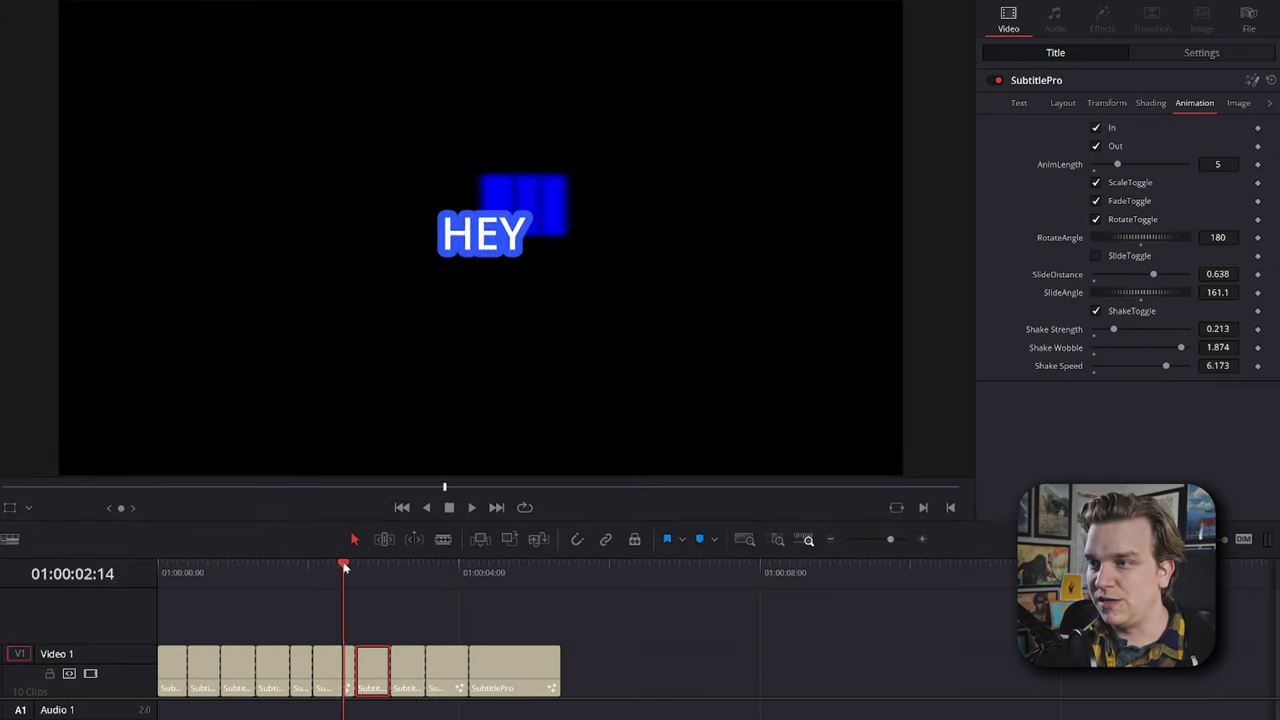
key("space")
left_click(757, 693)
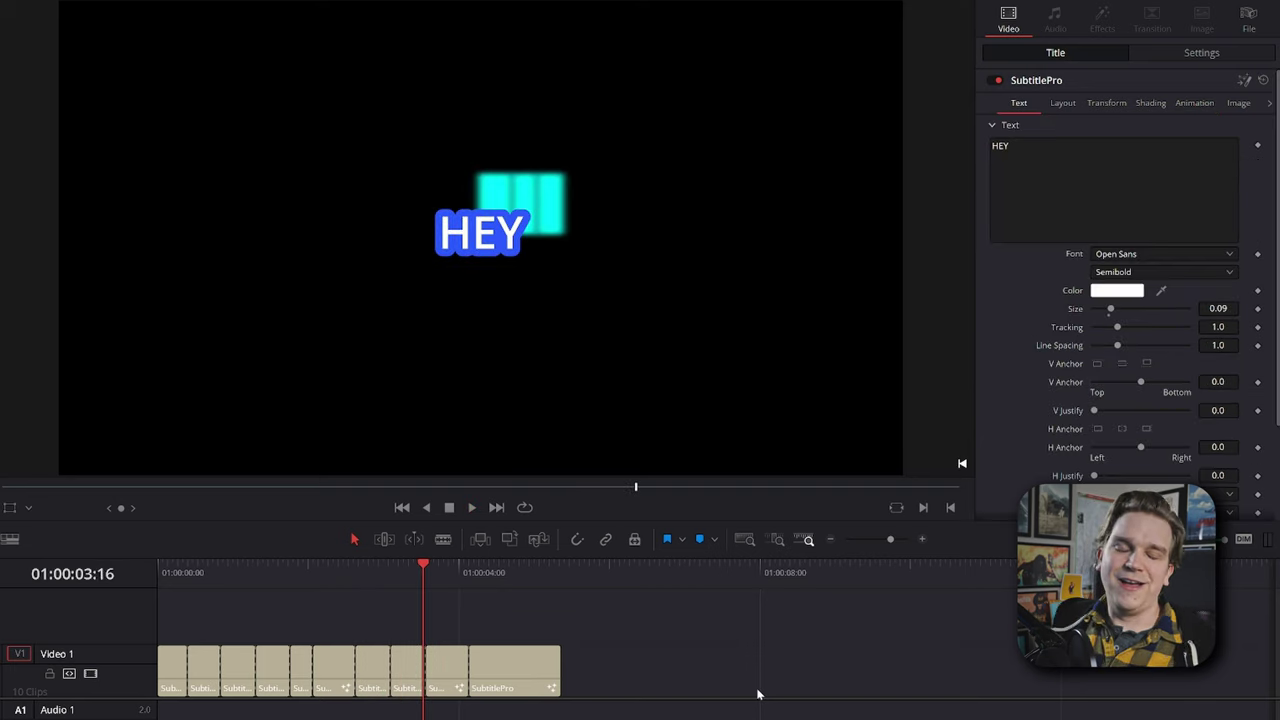